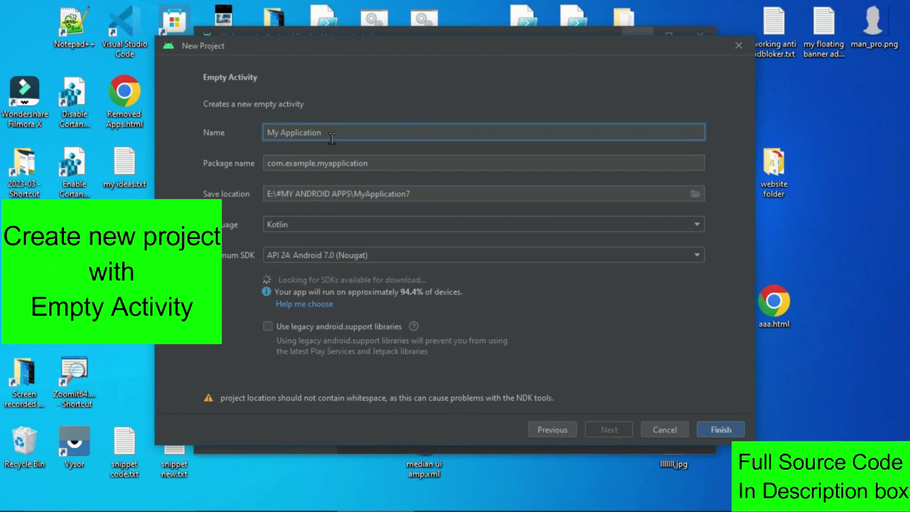
Name the new Empty Activity project "firebase upload picture" and create it.
left_click(331, 132)
left_click_drag(331, 132, 249, 139)
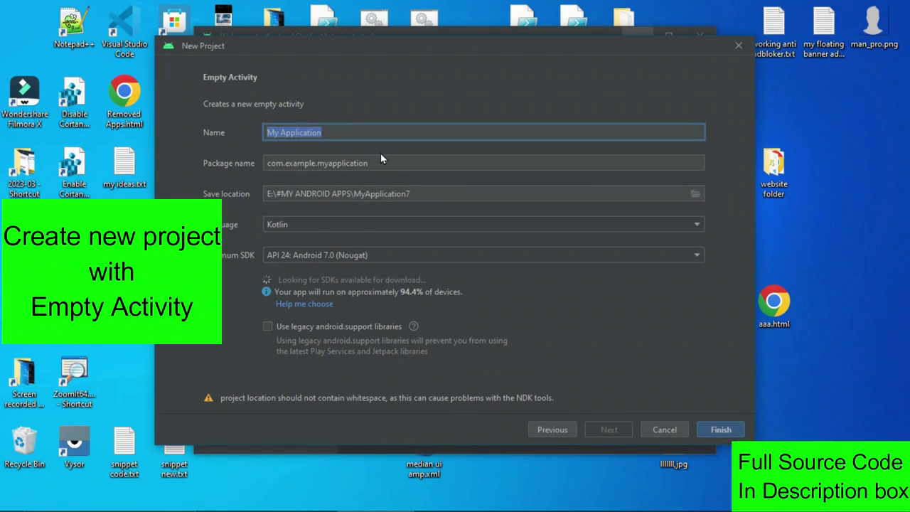
type("firebase")
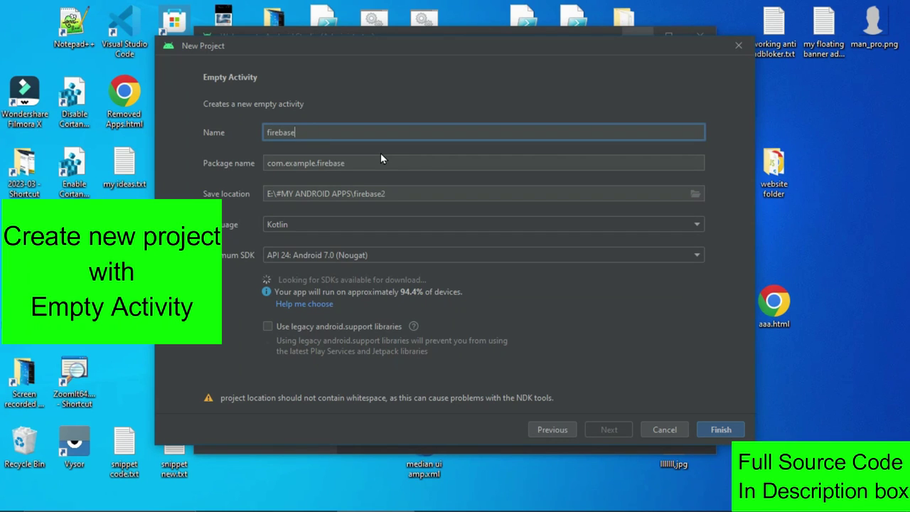
type(" upload picture")
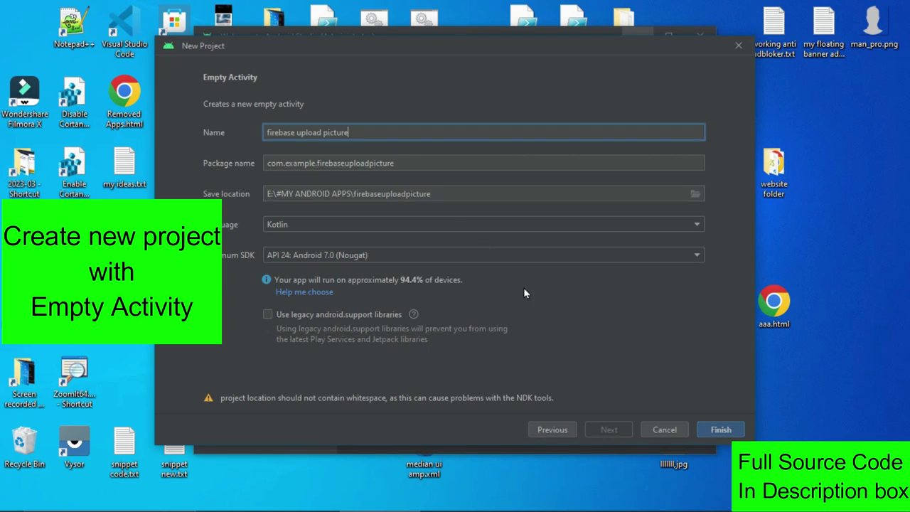
left_click(707, 429)
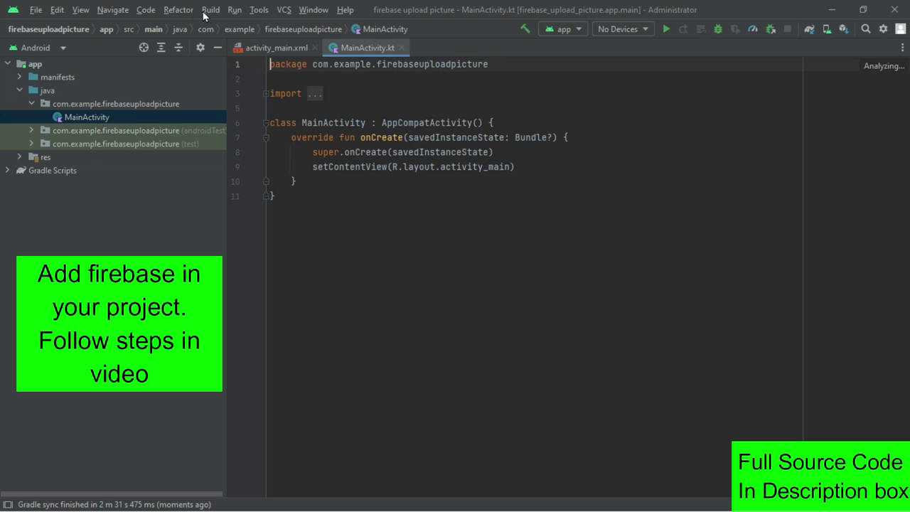
Open the Firebase assistant's Authenticate using Google guide and start connecting the app to Firebase.
left_click(256, 16)
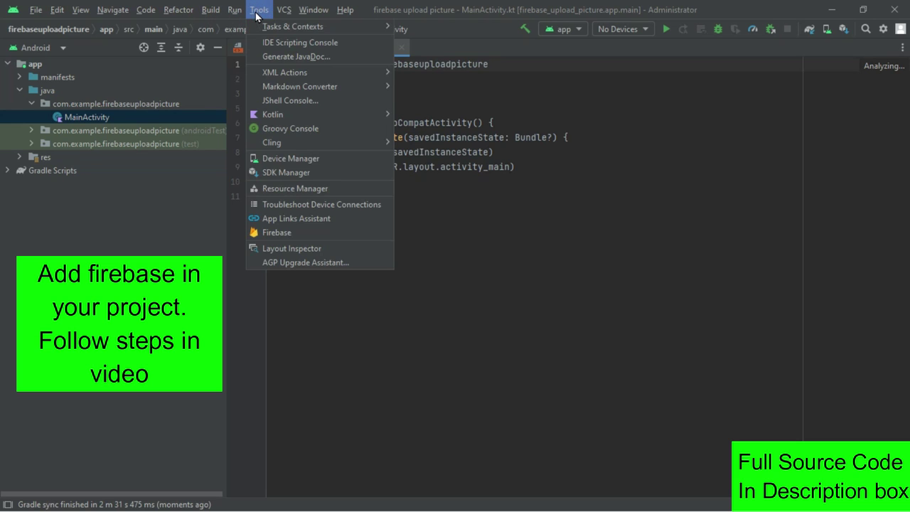
left_click(282, 229)
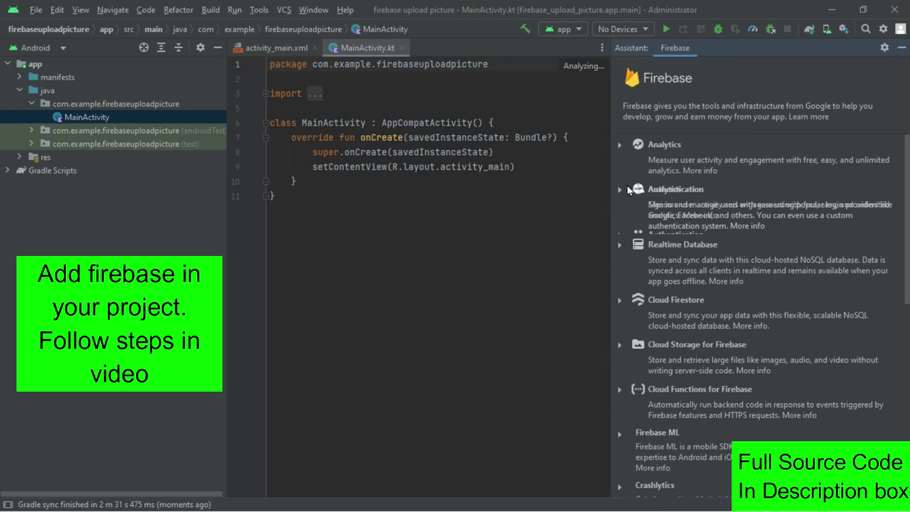
left_click(628, 189)
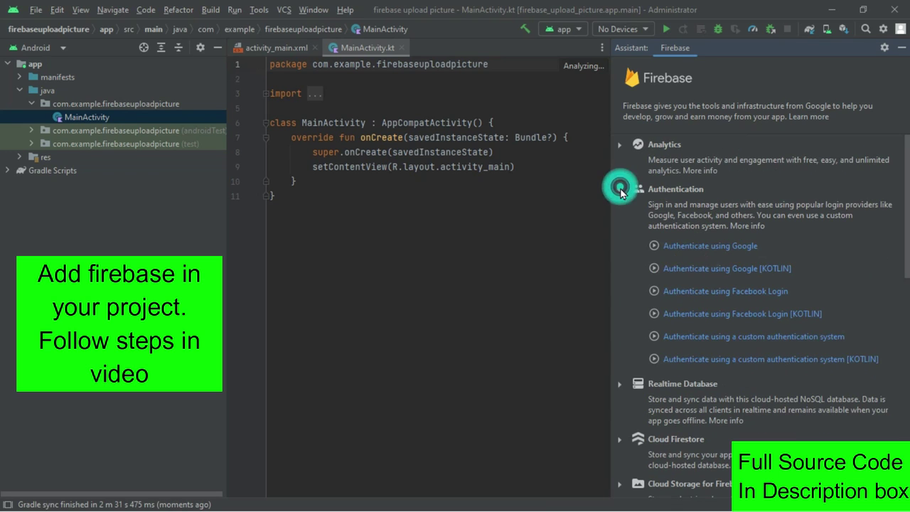
left_click(699, 246)
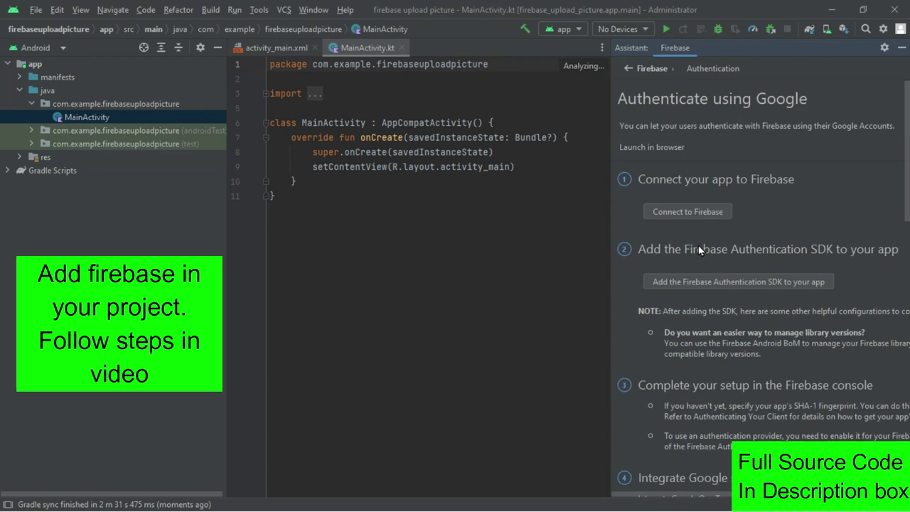
left_click(687, 211)
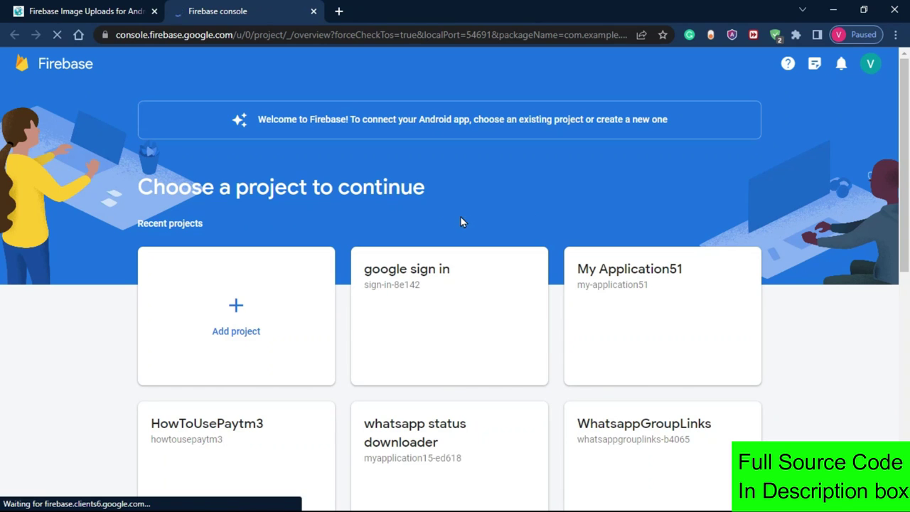
Create a Firebase project named "firebase upload picture" with Google Analytics enabled under the TechWorld account.
left_click(230, 310)
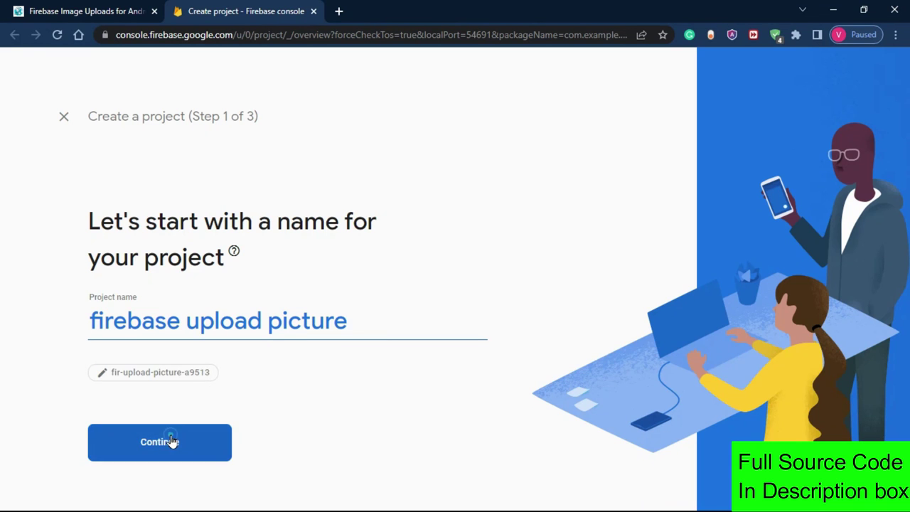
left_click(170, 440)
scroll(272, 324, "down", 3)
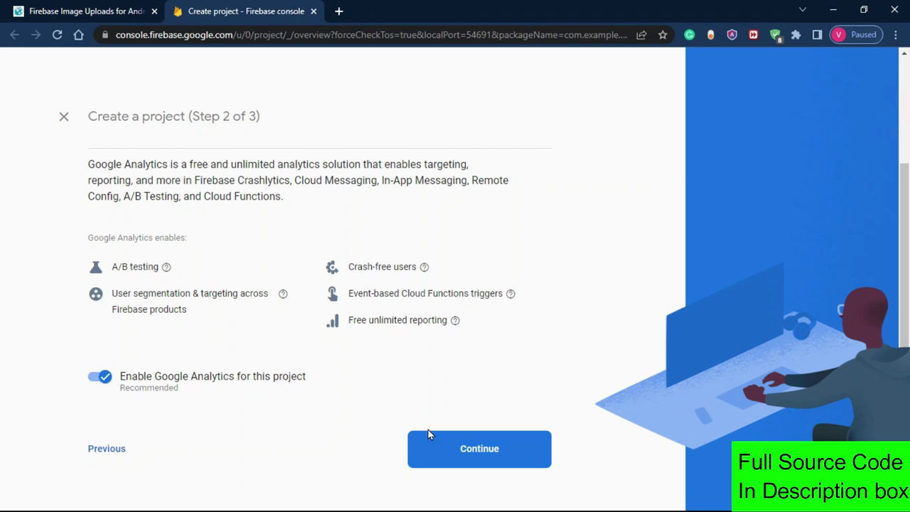
left_click(432, 440)
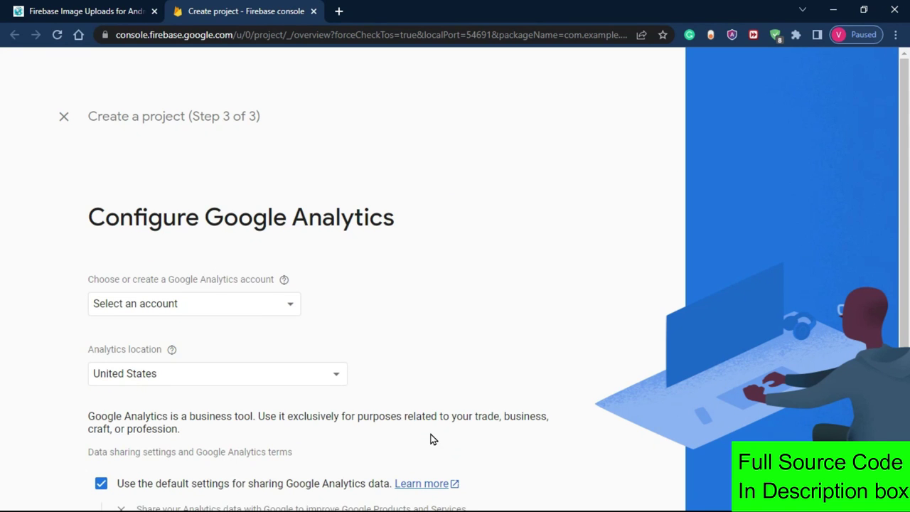
left_click(225, 302)
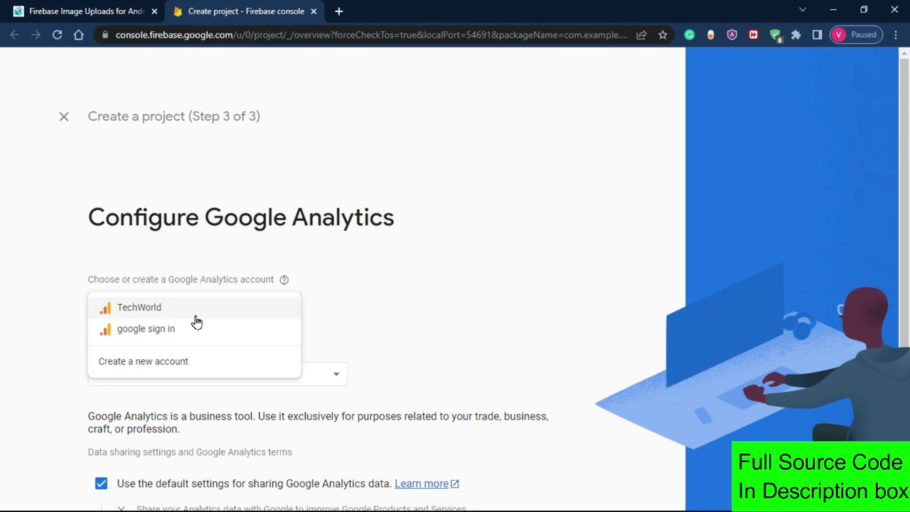
left_click(160, 307)
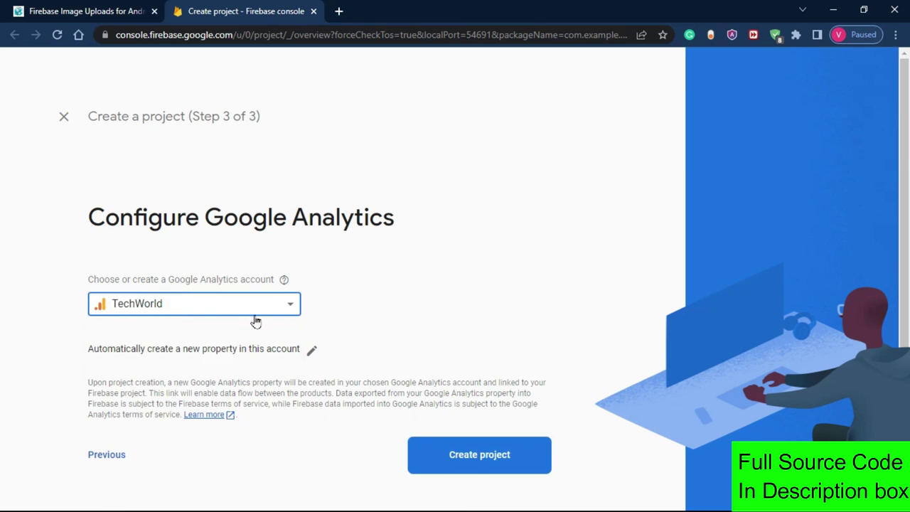
left_click(452, 447)
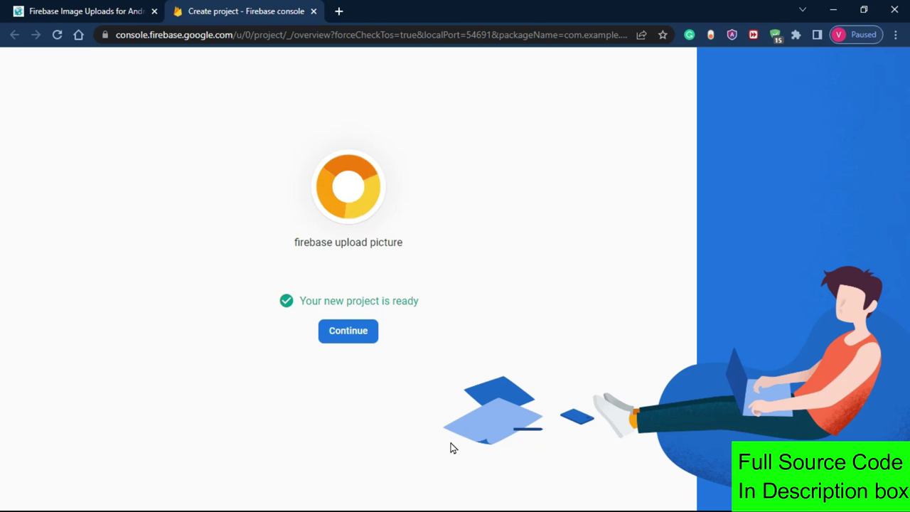
Connect the new Firebase Android app to the Android Studio project and close the finished connection page.
left_click(349, 331)
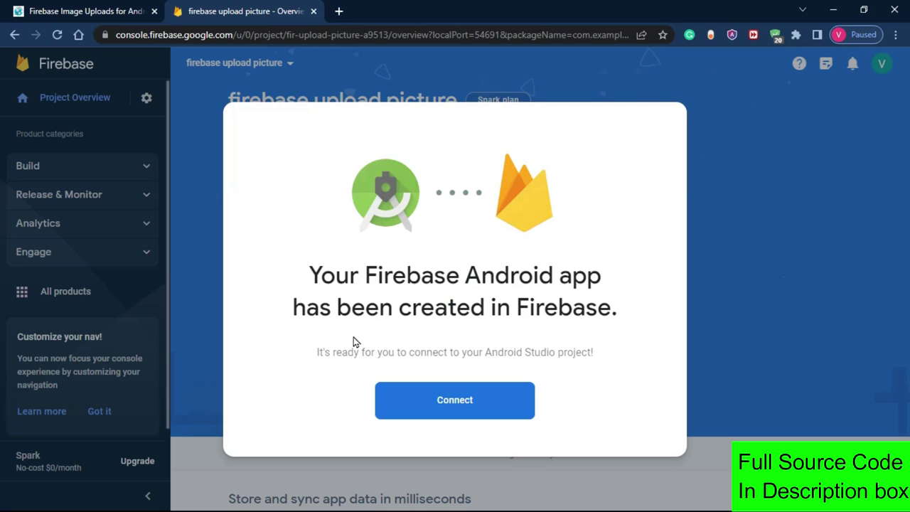
left_click(420, 392)
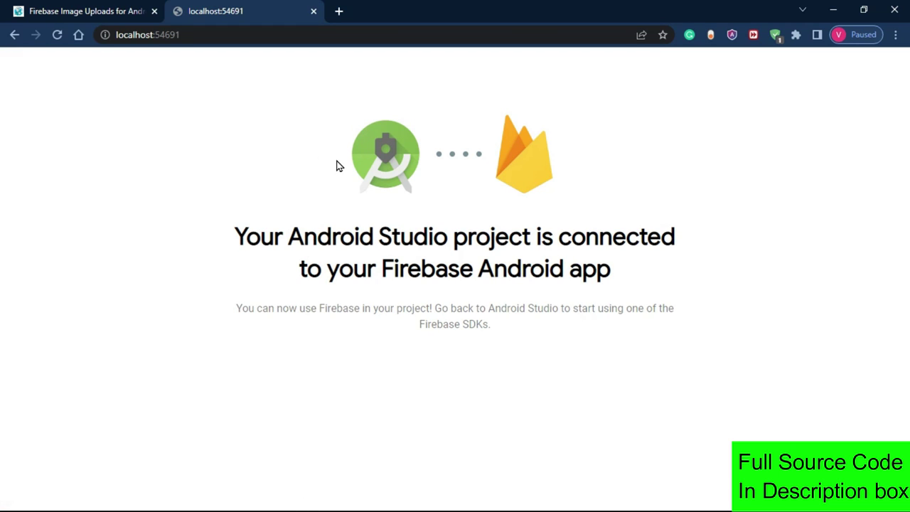
left_click(314, 12)
Go to firebase.google.com in a new browser tab and open the "firebase upload picture" project in the console.
left_click(179, 11)
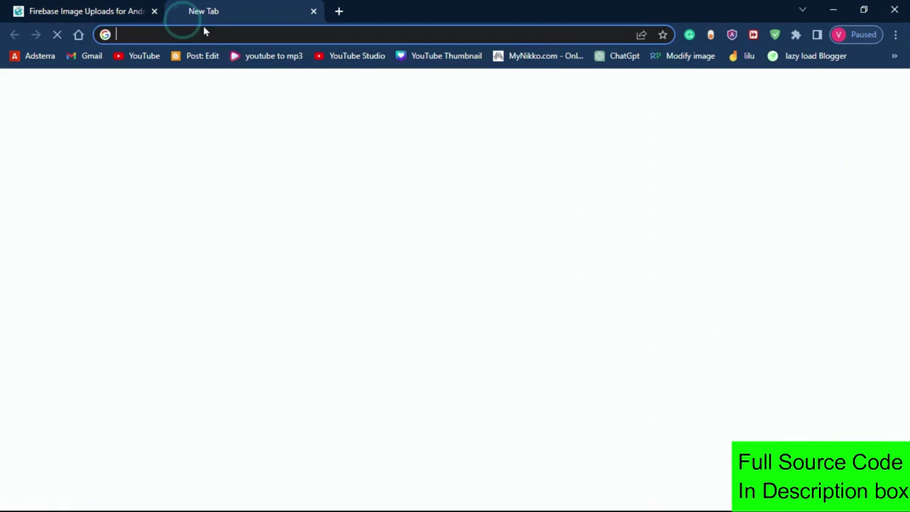
type("firebase.google.com")
key("Return")
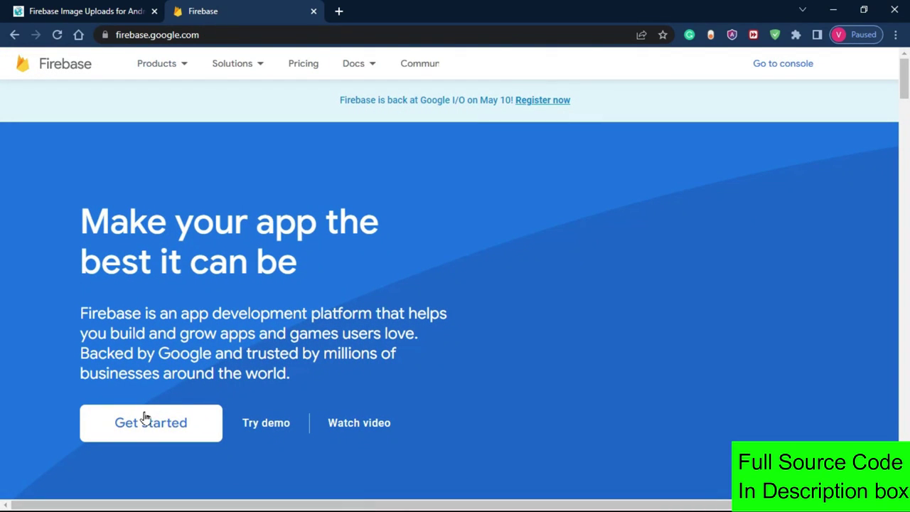
left_click(144, 419)
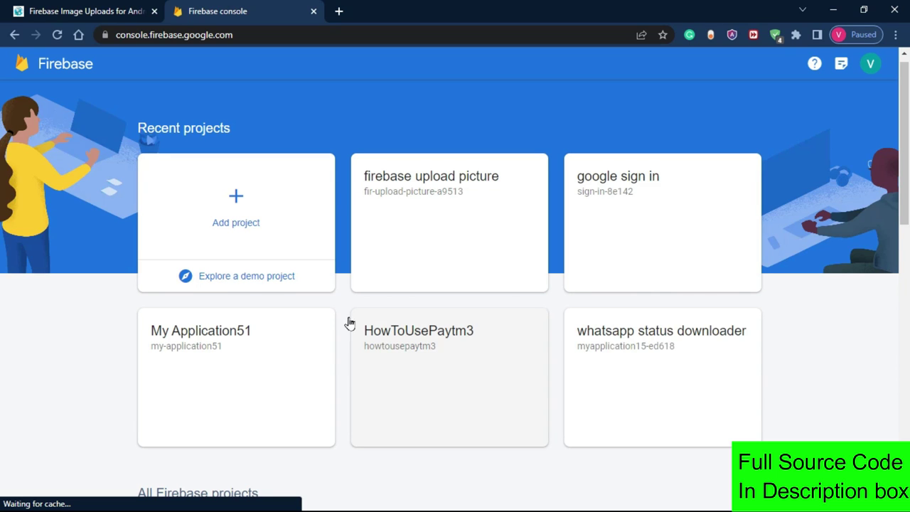
left_click(416, 258)
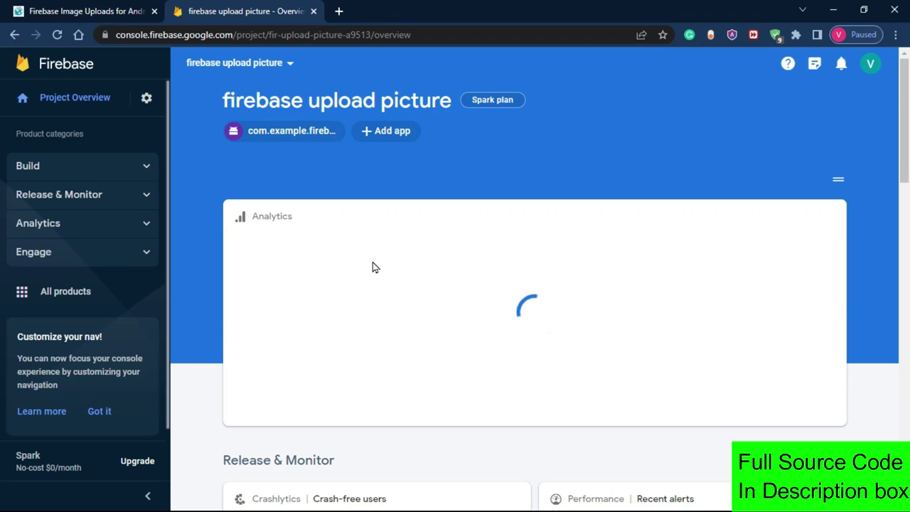
Open the project's Authentication section and get started with its sign-in methods.
scroll(373, 264, "down", 3)
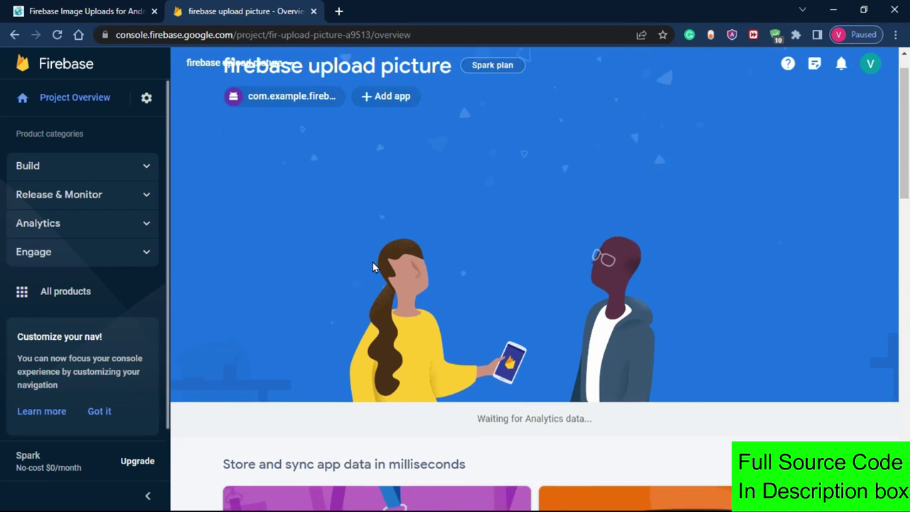
scroll(373, 264, "up", 3)
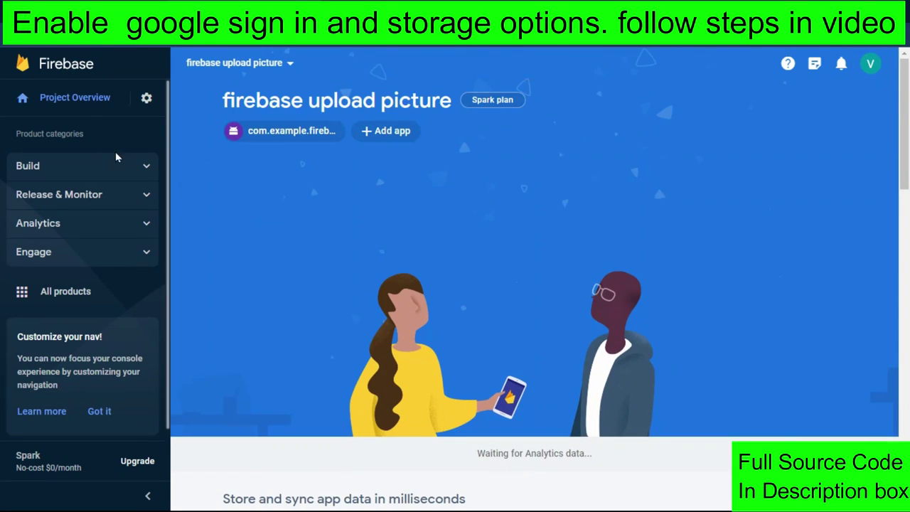
left_click(136, 166)
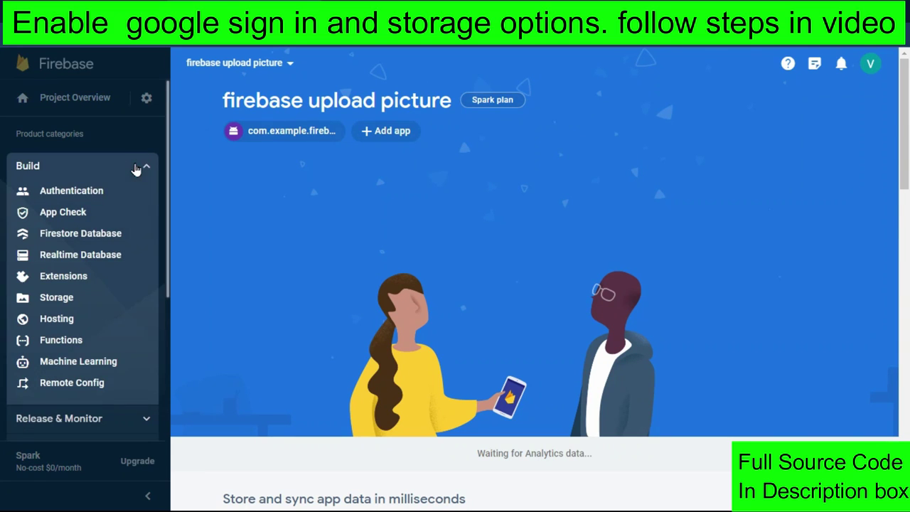
left_click(90, 190)
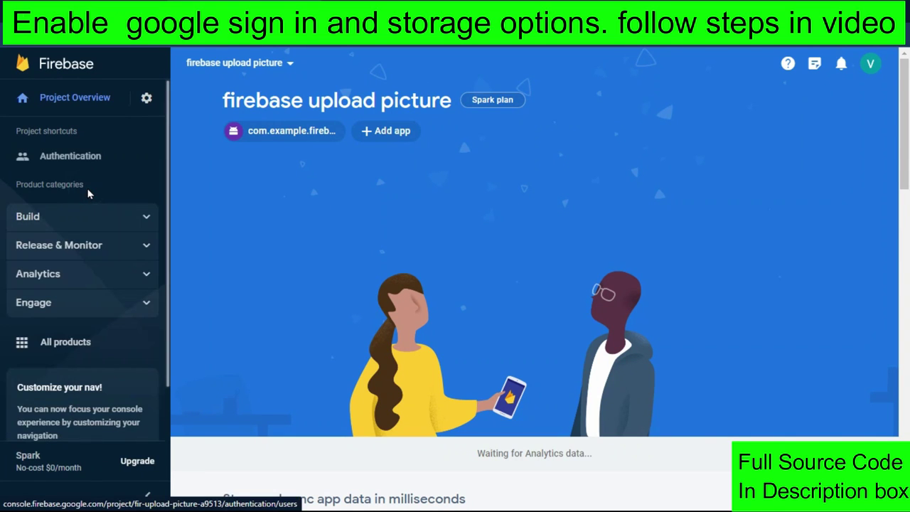
left_click(123, 212)
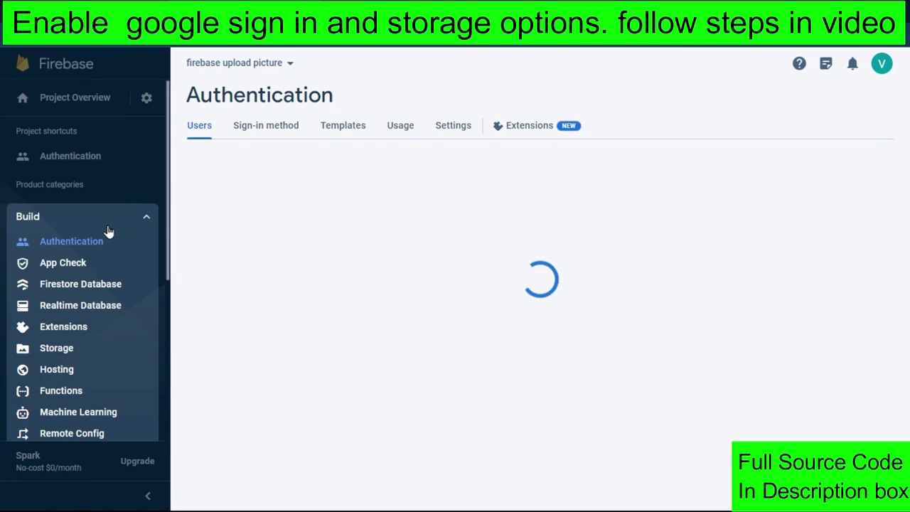
left_click(94, 242)
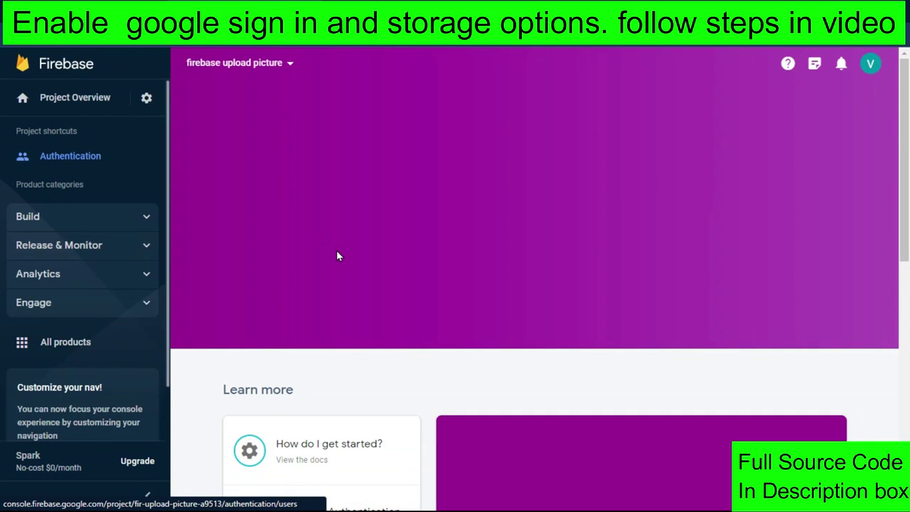
left_click(259, 250)
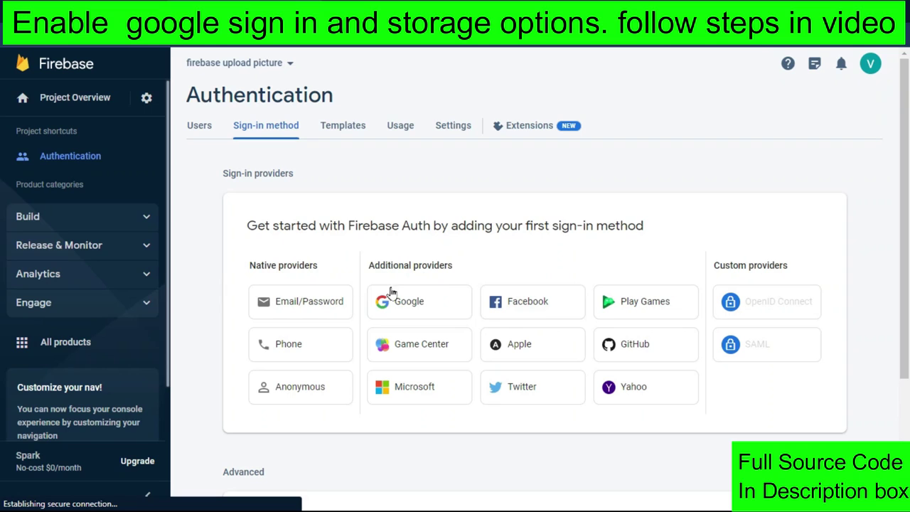
Enable the Google sign-in provider with the account's email as project support email, save it and dismiss the configuration file dialog.
left_click(416, 302)
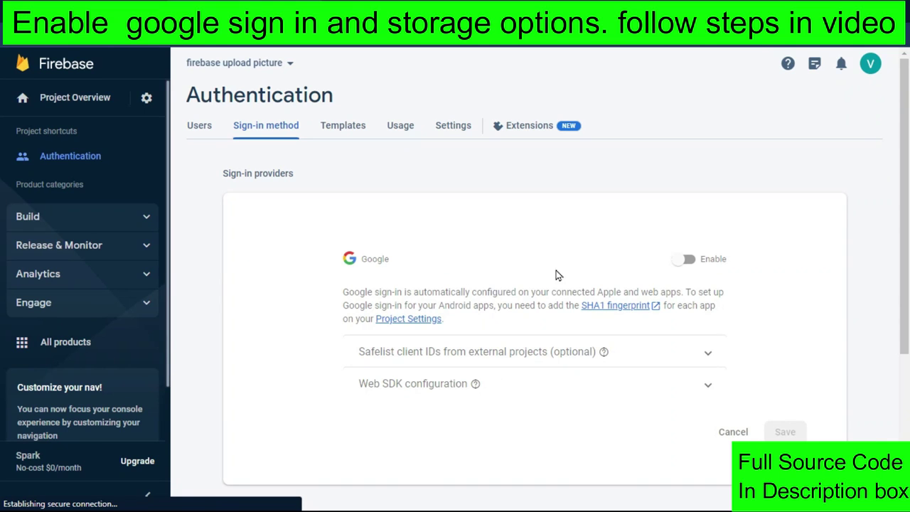
left_click(684, 260)
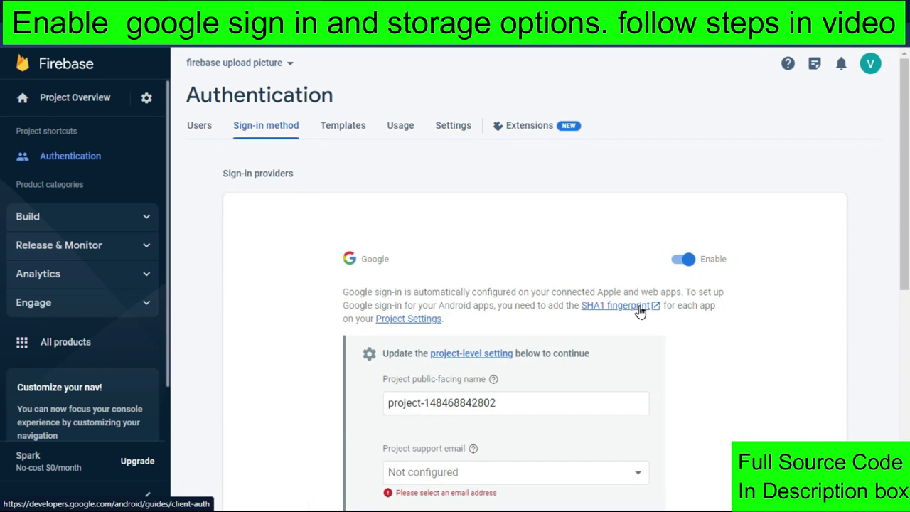
scroll(640, 312, "down", 3)
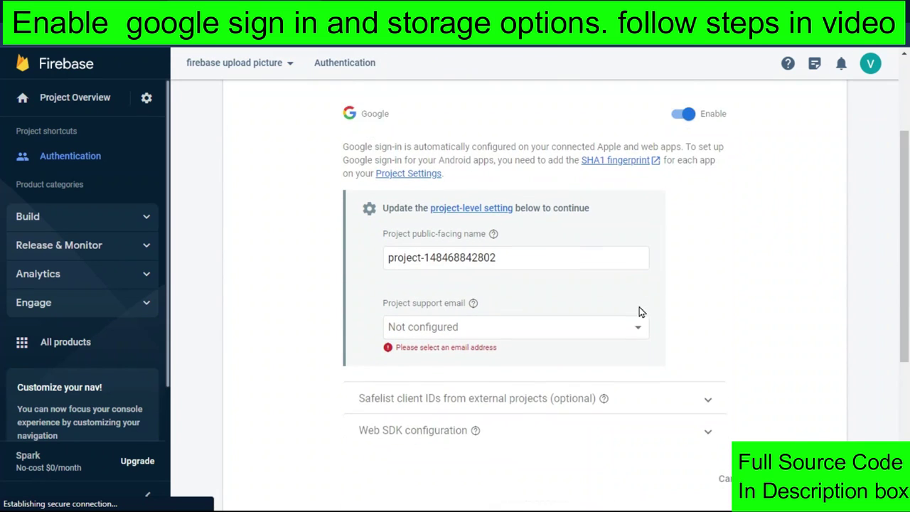
scroll(639, 311, "down", 1)
scroll(640, 311, "up", 3)
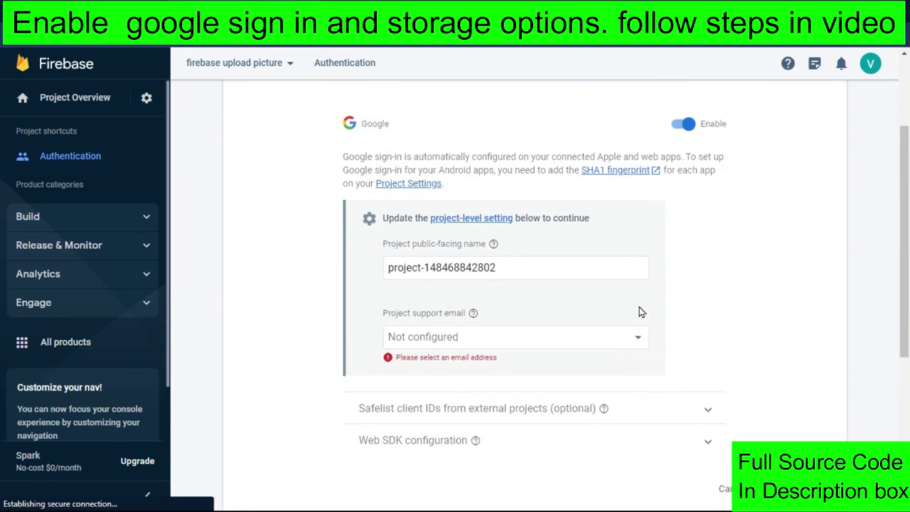
scroll(640, 311, "down", 1)
scroll(639, 311, "down", 2)
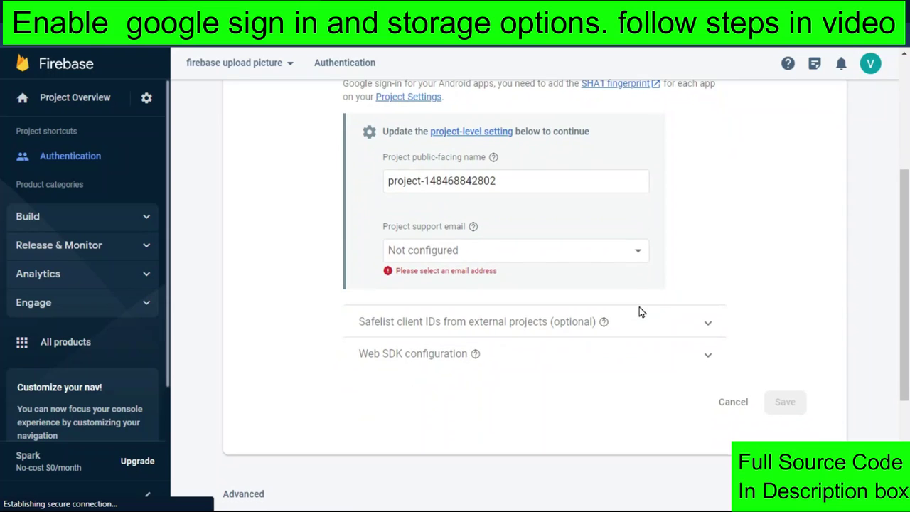
scroll(640, 312, "up", 1)
scroll(639, 311, "up", 2)
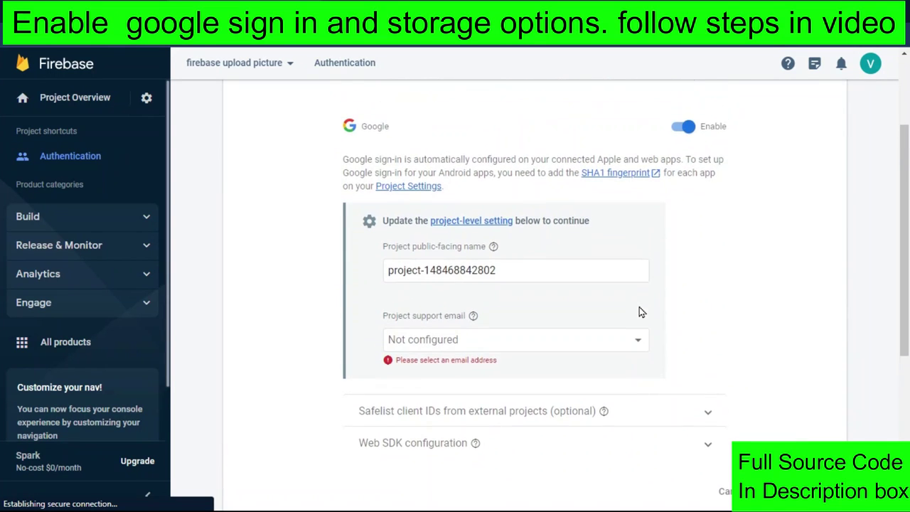
scroll(639, 311, "down", 2)
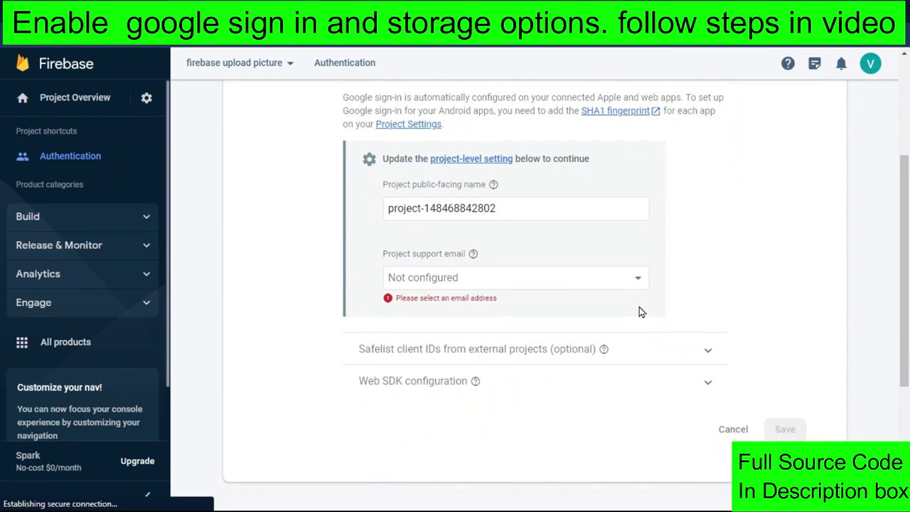
mouse_move(492, 243)
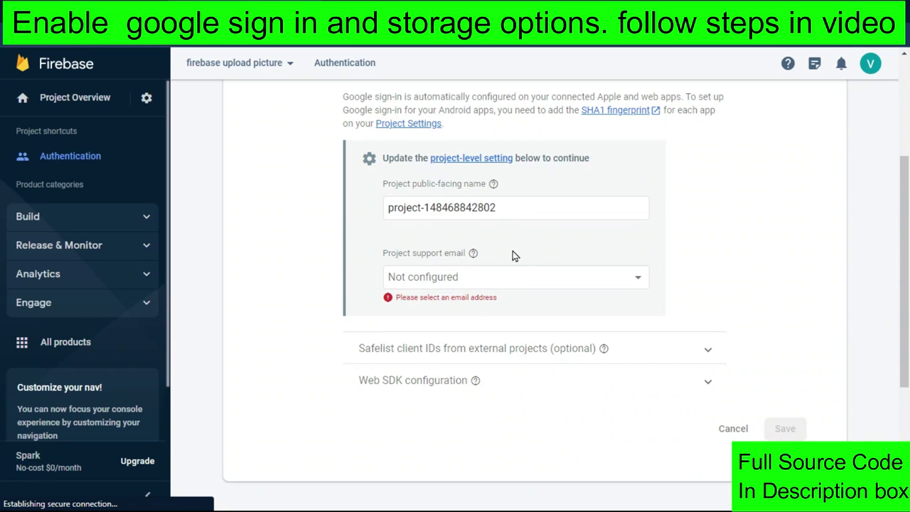
left_click(519, 275)
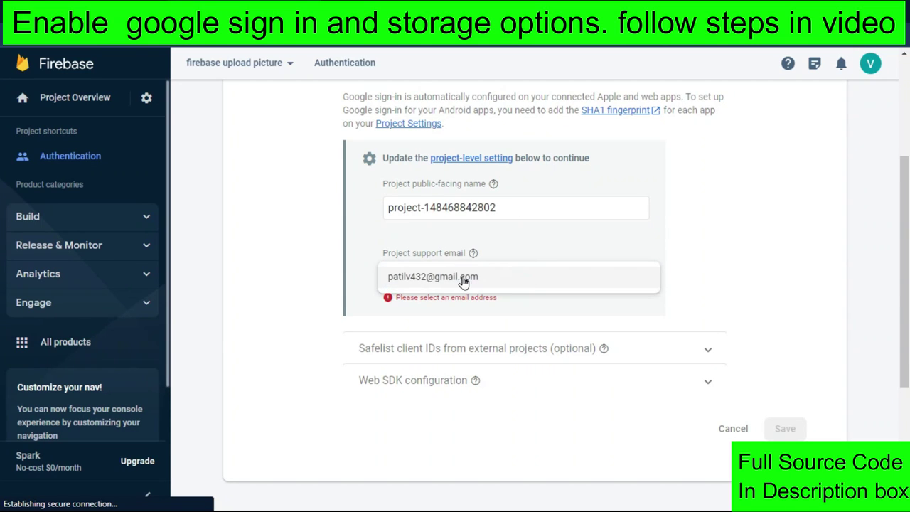
left_click(467, 281)
left_click(786, 429)
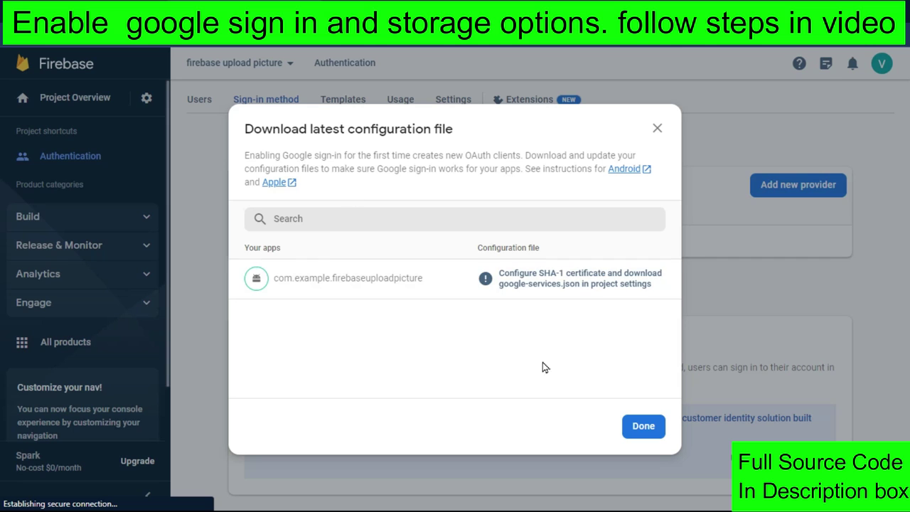
left_click(643, 426)
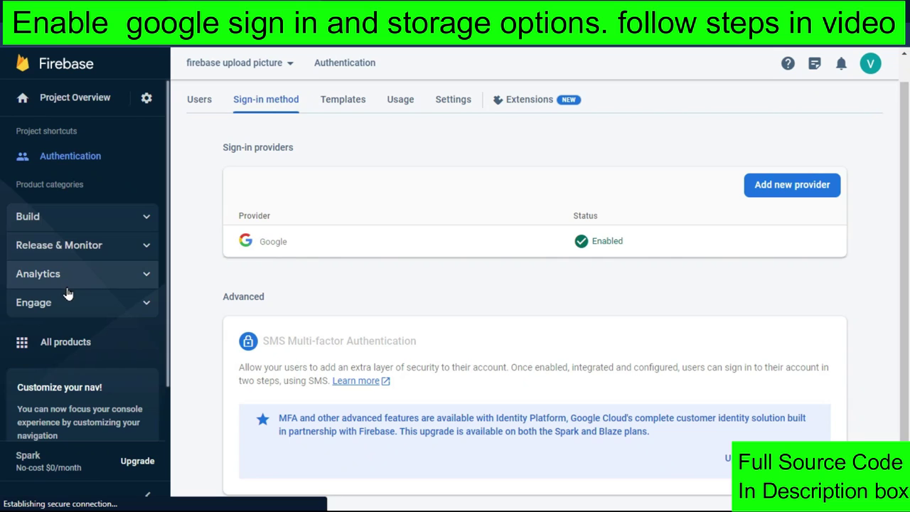
Open Storage from the full product list and set up Cloud Storage in test mode with location nam5 (us-central).
left_click(64, 345)
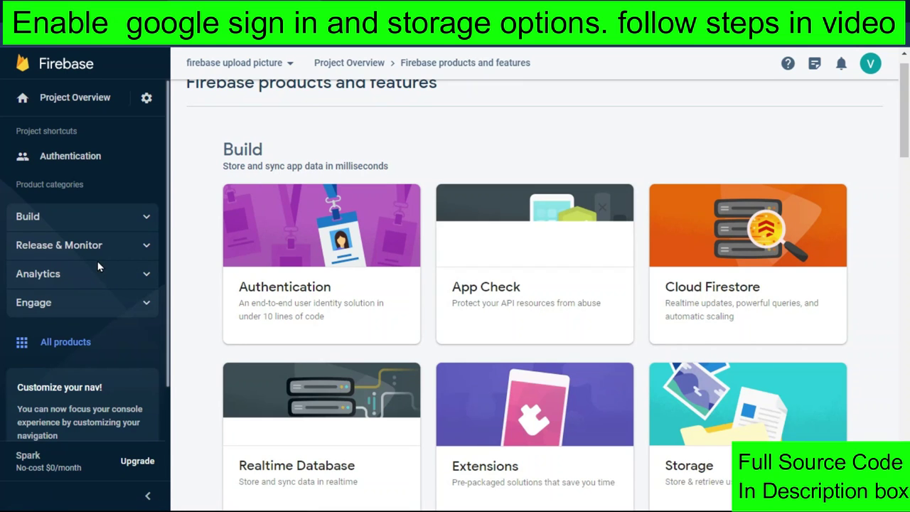
scroll(576, 331, "down", 3)
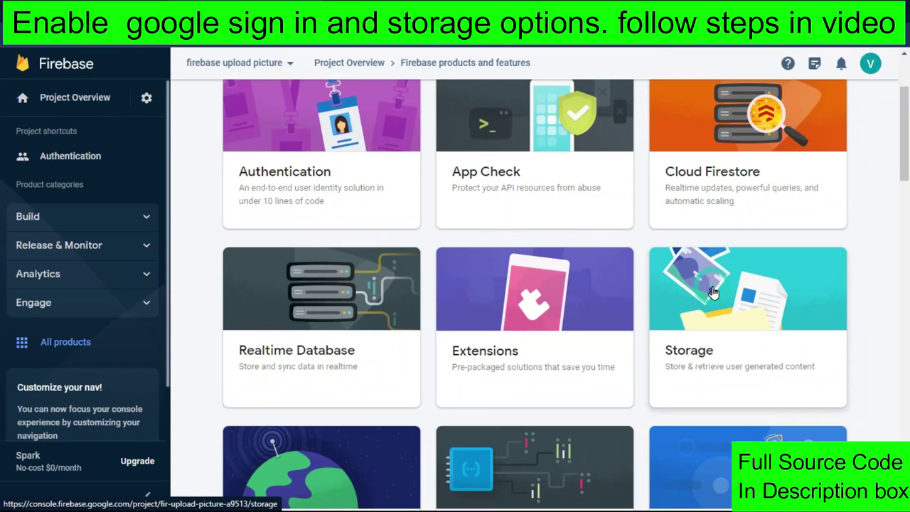
left_click(712, 292)
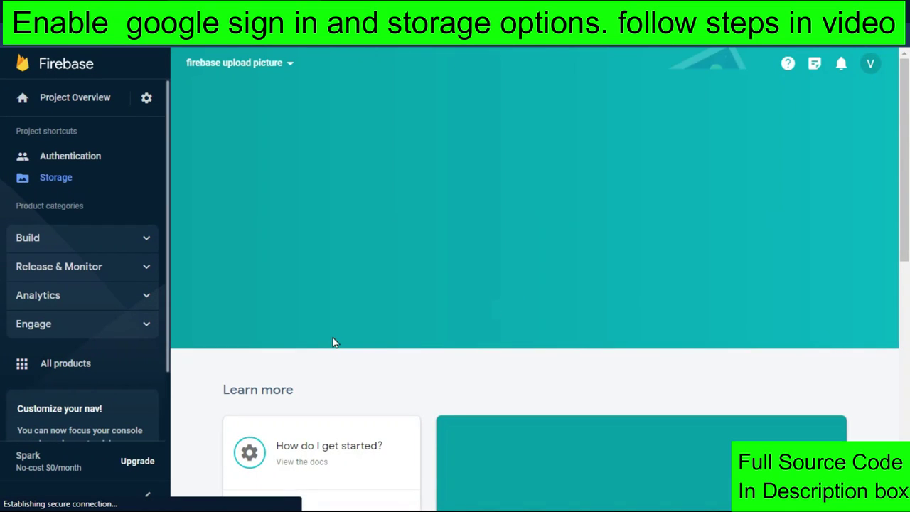
left_click(255, 250)
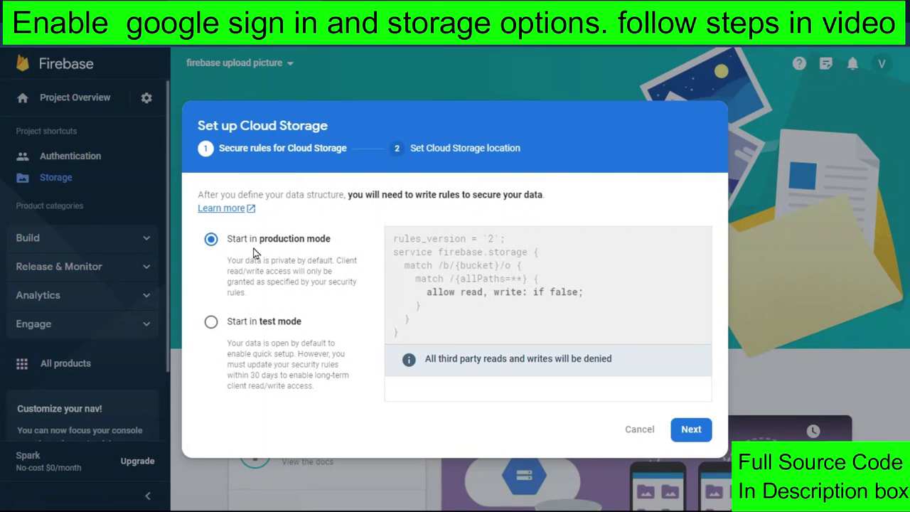
left_click(209, 318)
left_click(686, 435)
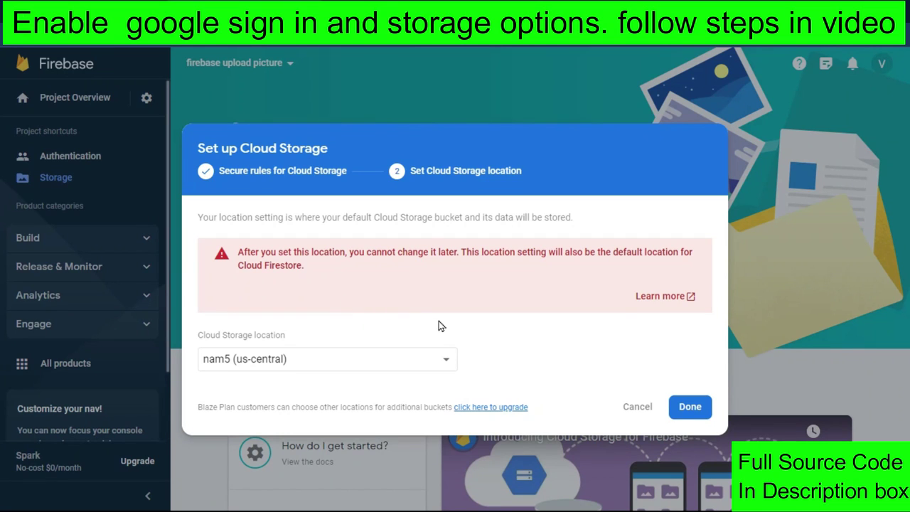
left_click(688, 408)
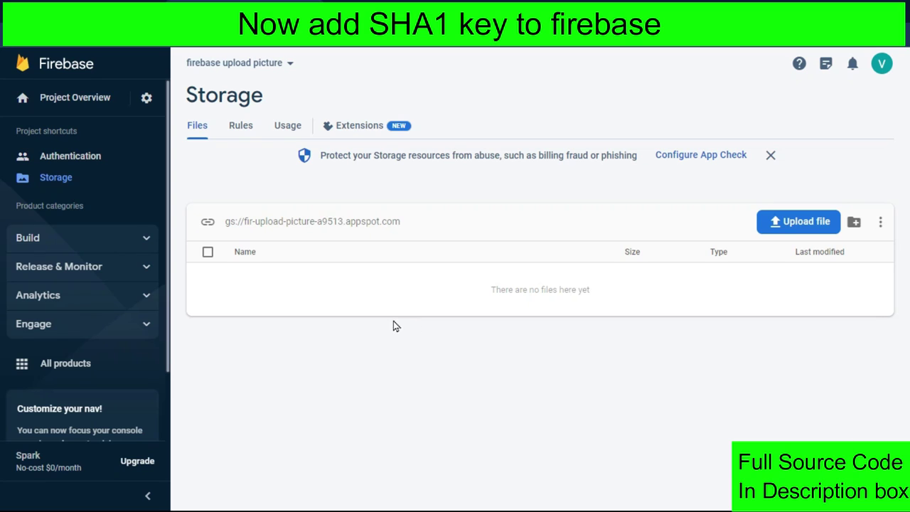
Open the project settings and download google-services.json for the com.example.firebaseuploadpicture Android app.
left_click(144, 99)
left_click(191, 111)
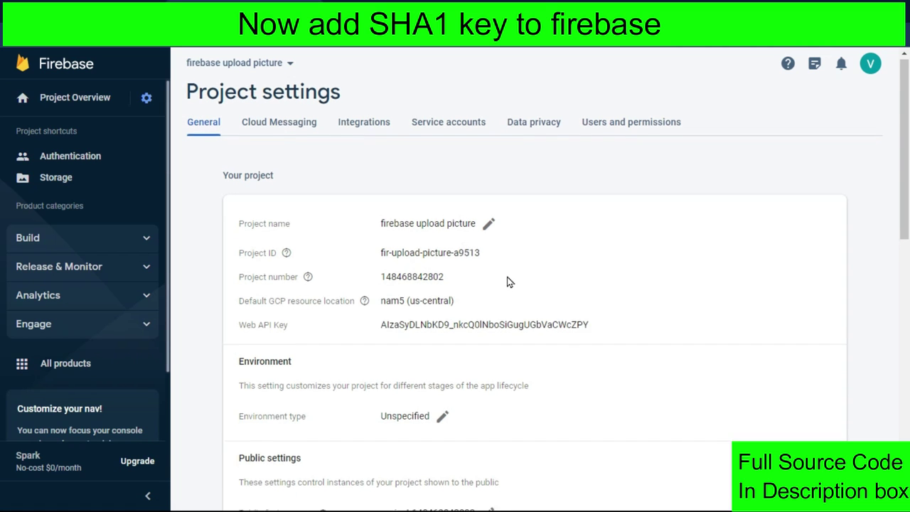
scroll(508, 281, "down", 6)
scroll(507, 276, "down", 1)
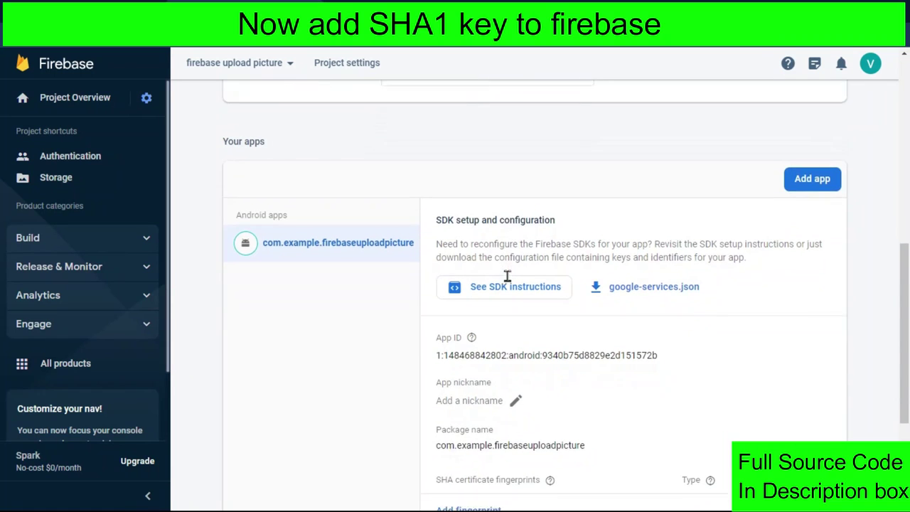
left_click(646, 282)
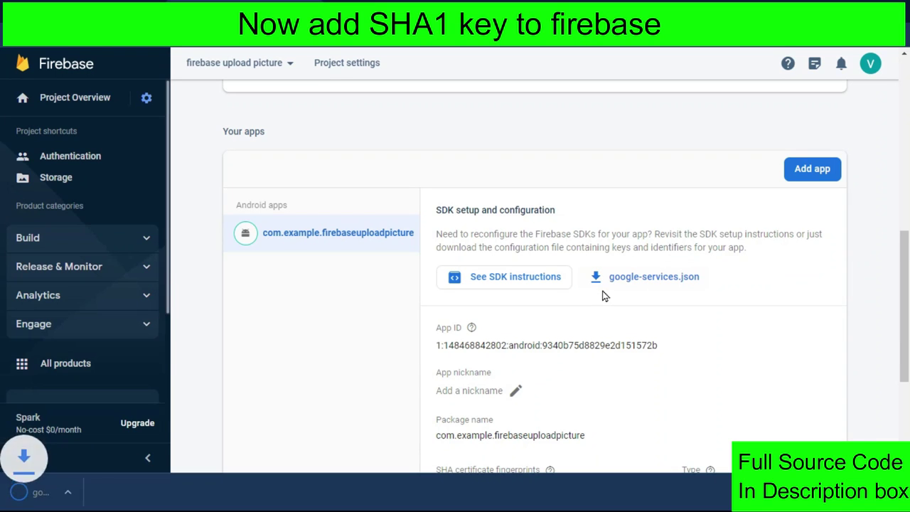
Start adding a SHA certificate fingerprint to the com.example.firebaseuploadpicture app.
scroll(517, 344, "down", 2)
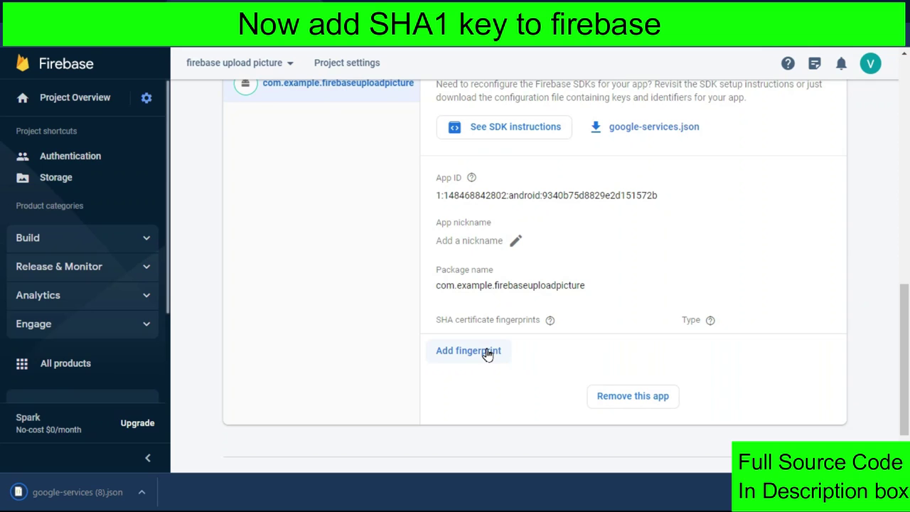
left_click(488, 352)
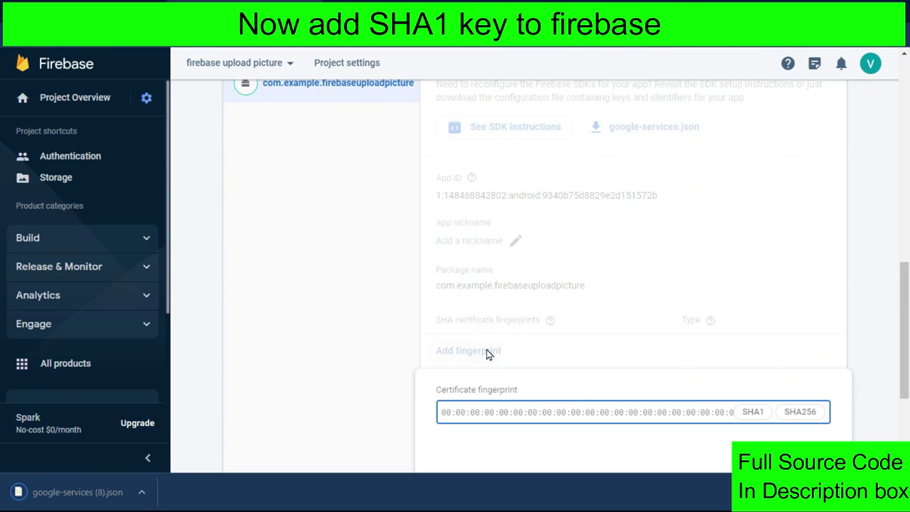
left_click(486, 410)
Switch to Android Studio, add the Firebase Authentication SDK to the app by accepting its Gradle changes, and close the Firebase assistant.
key("alt+Tab")
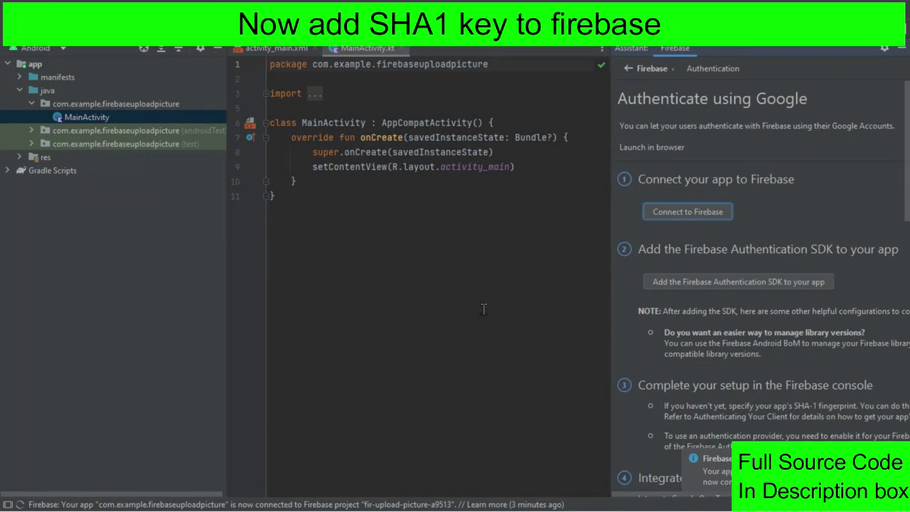
left_click(681, 213)
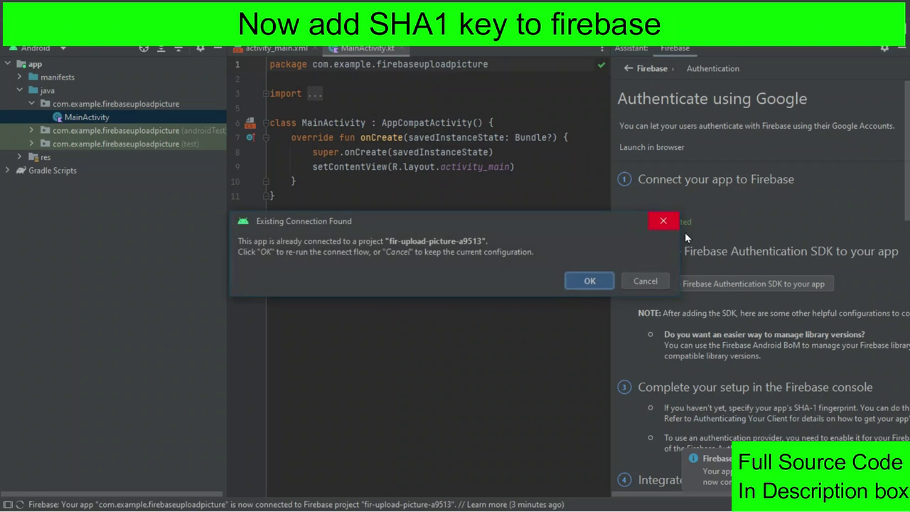
left_click(663, 222)
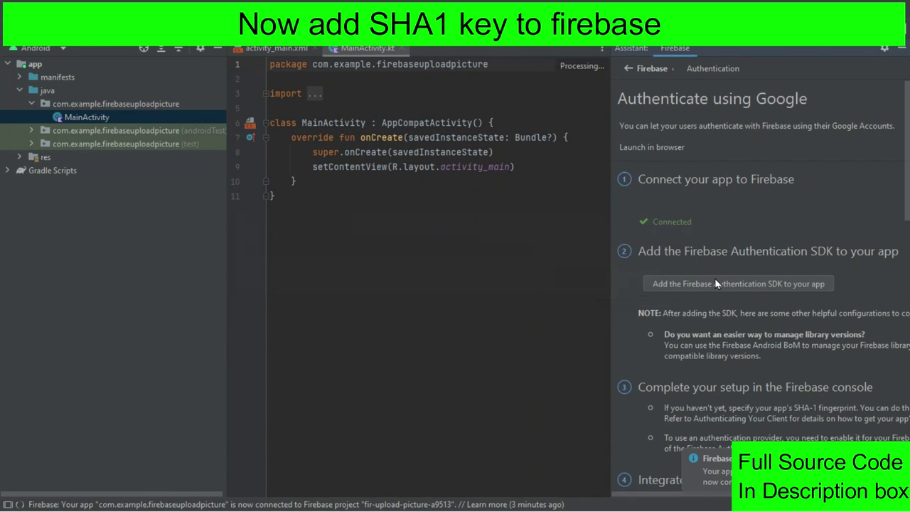
left_click(697, 282)
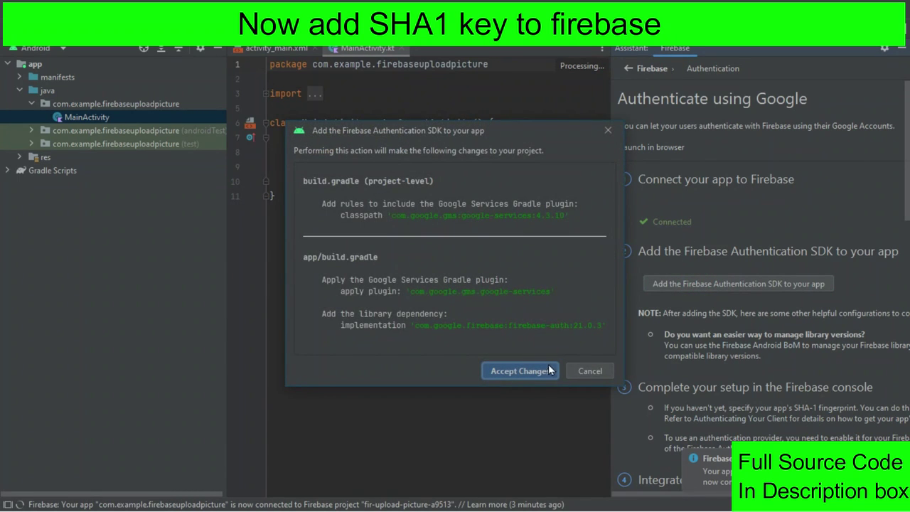
left_click(546, 367)
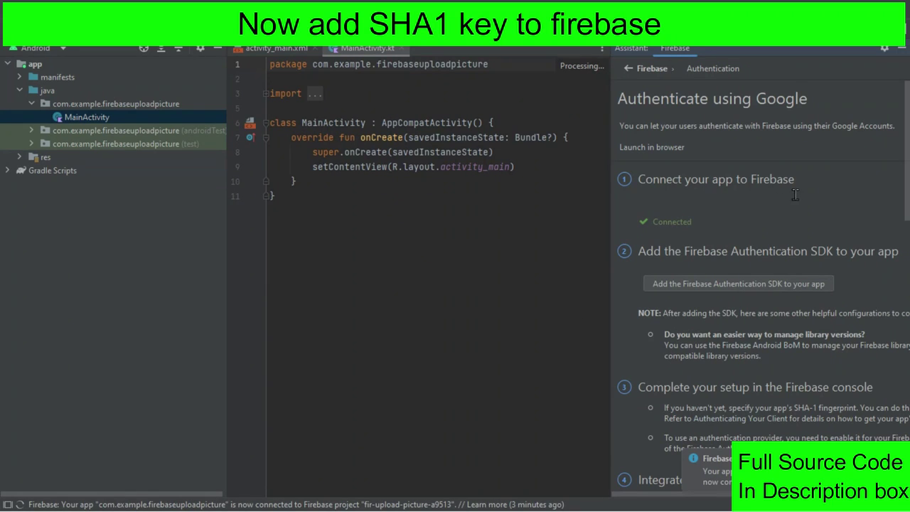
left_click(901, 48)
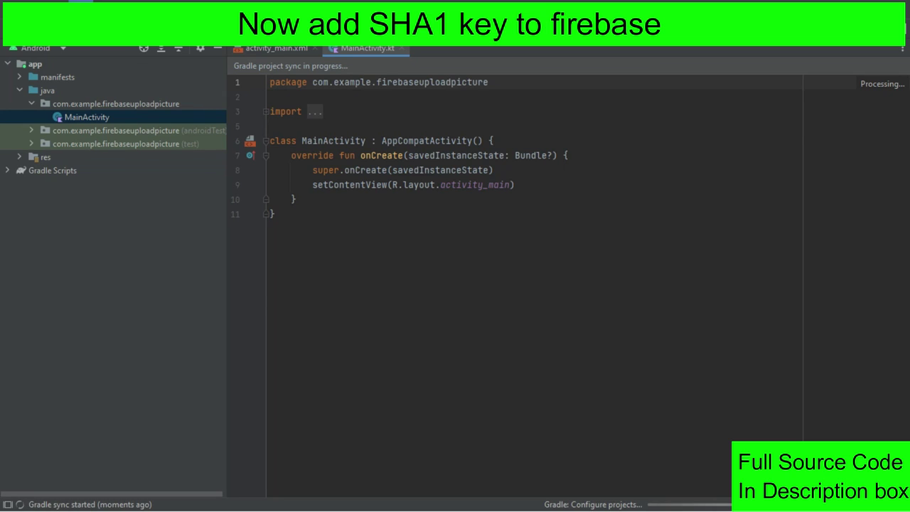
Open the Gradle tool window for the firebase upload picture project.
key("alt+v")
key("Escape")
left_click(85, 32)
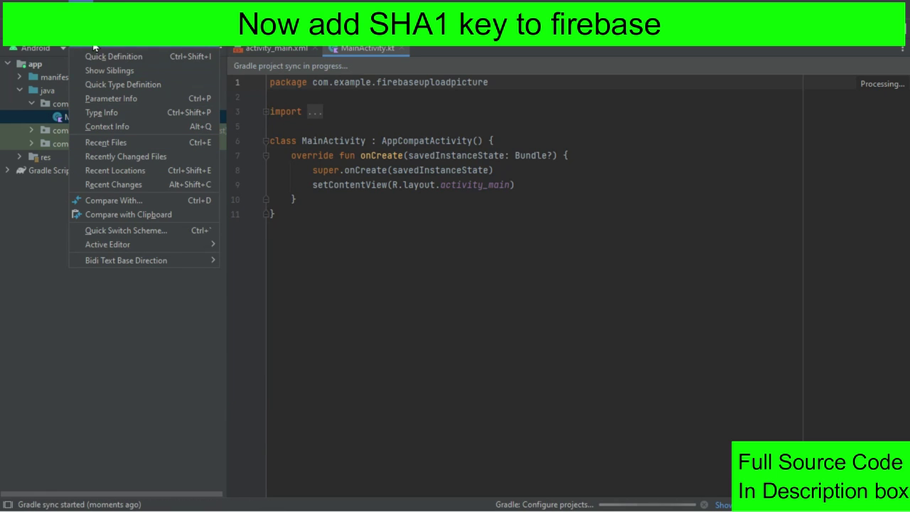
mouse_move(95, 45)
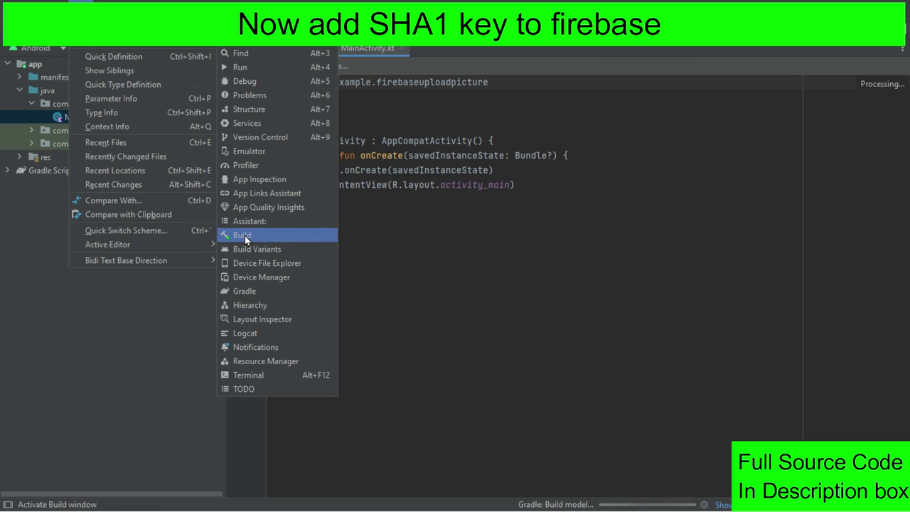
left_click(232, 291)
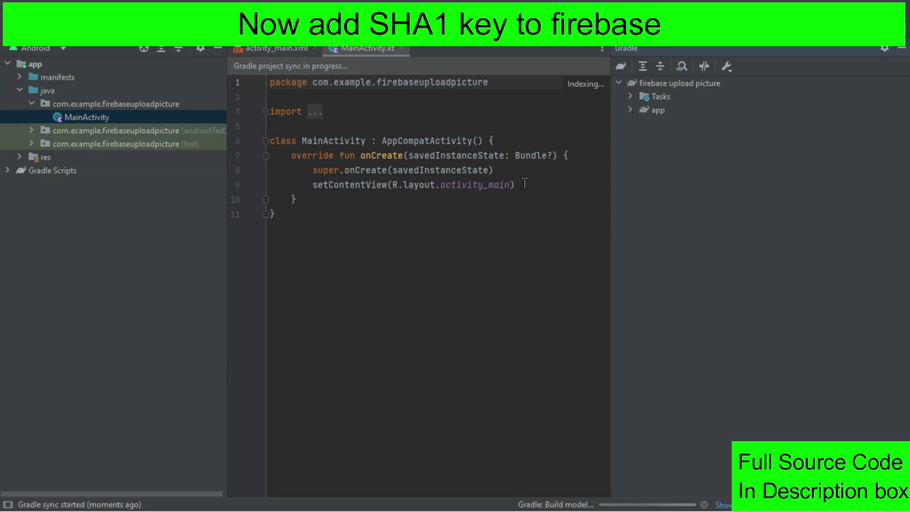
Run the signingReport task from the project's android Gradle tasks to generate the SHA1 key.
double_click(659, 100)
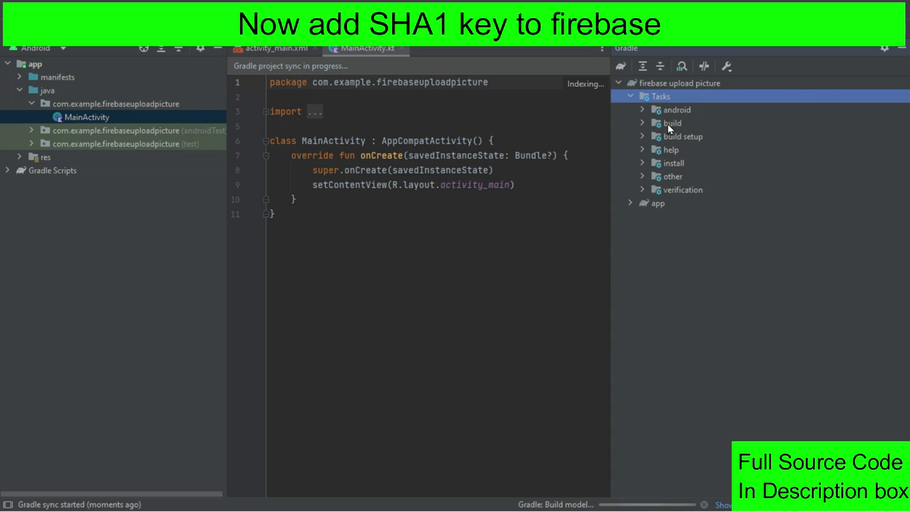
left_click(677, 111)
double_click(676, 109)
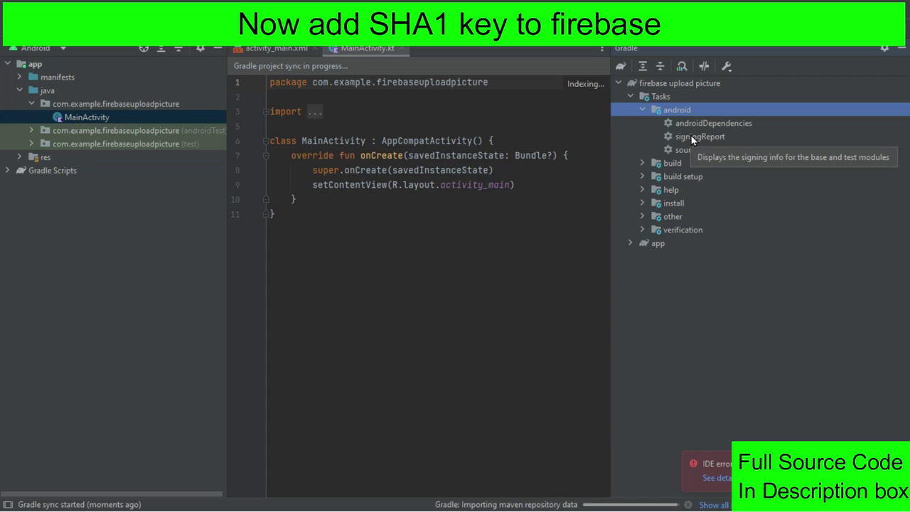
left_click(690, 136)
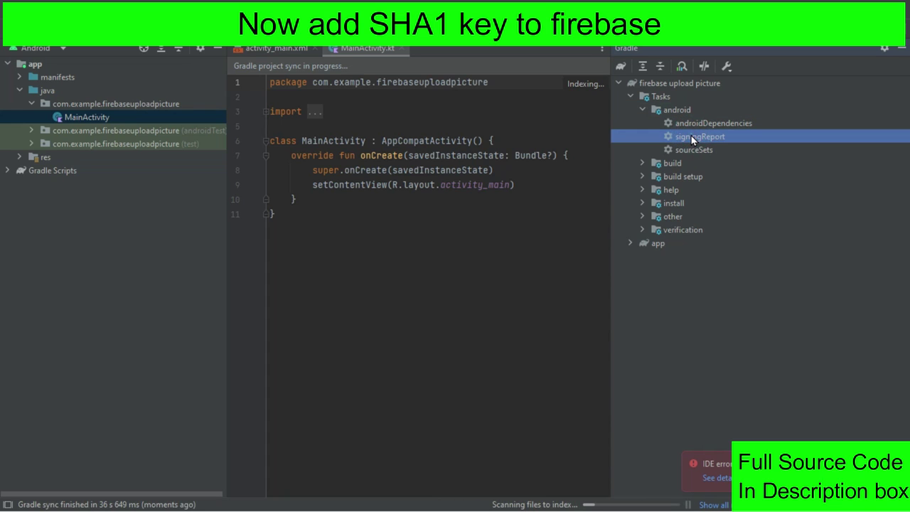
double_click(690, 136)
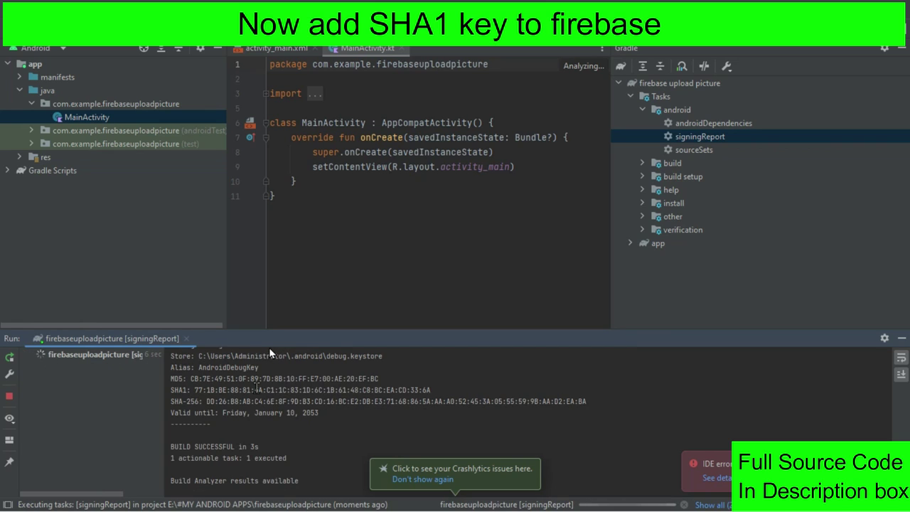
Copy the SHA1 fingerprint from the signingReport output, paste it into the app's certificate fingerprint field in the Firebase console, and save it.
left_click(193, 379)
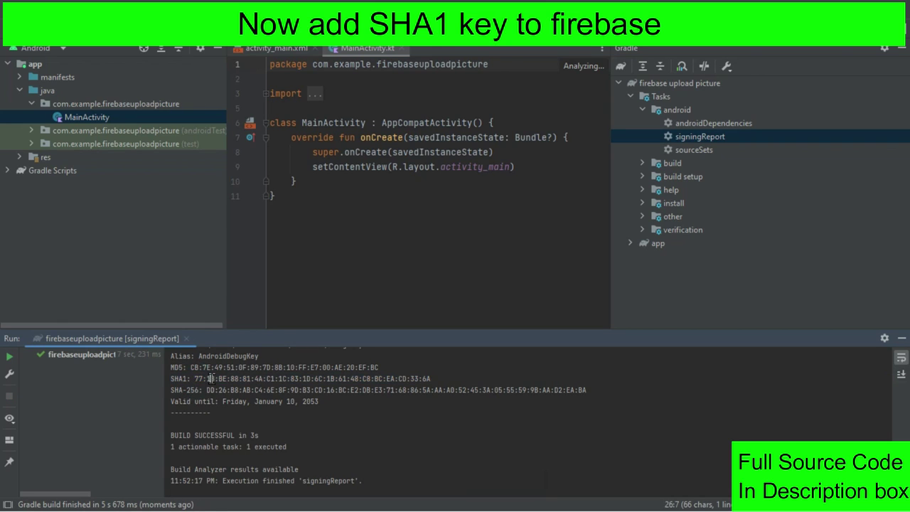
left_click_drag(193, 377, 480, 383)
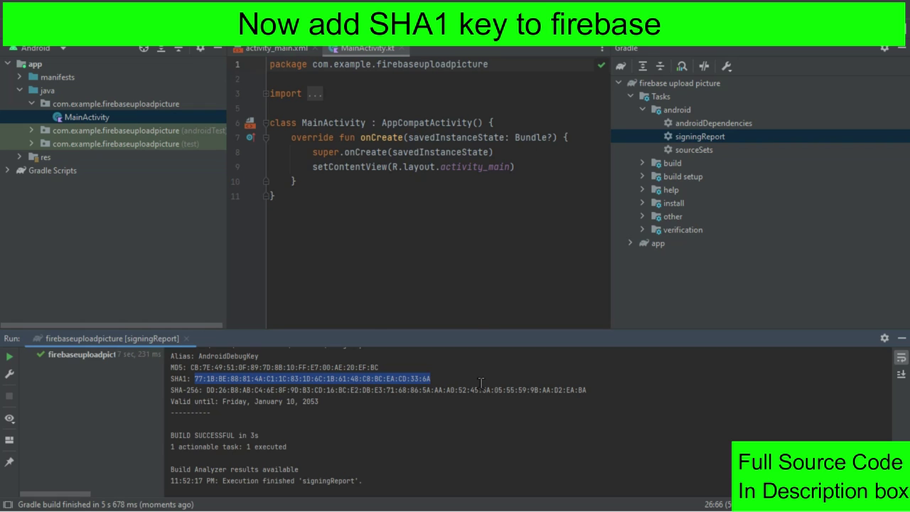
key("alt+Tab")
left_click(474, 410)
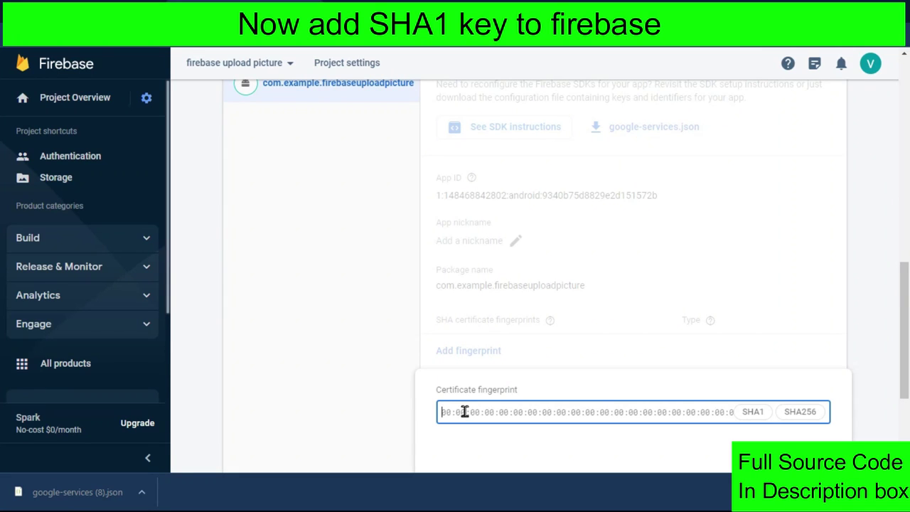
right_click(464, 412)
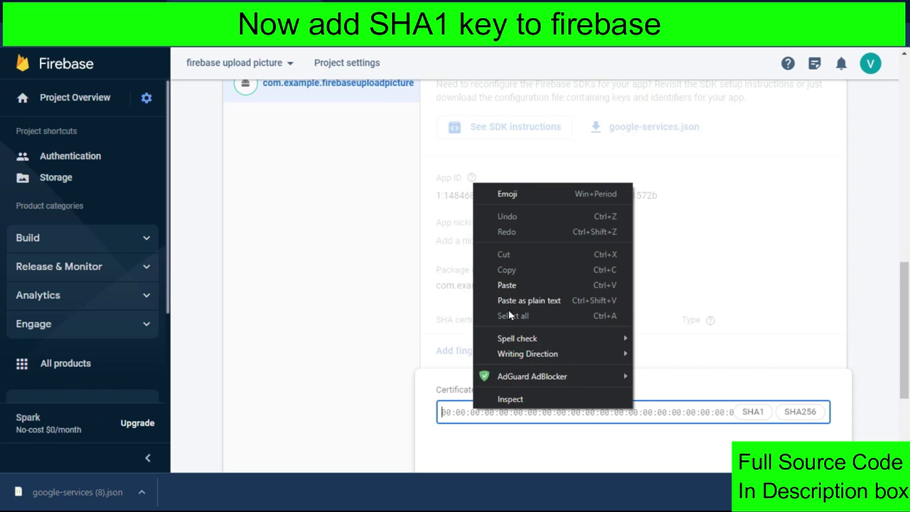
left_click(514, 287)
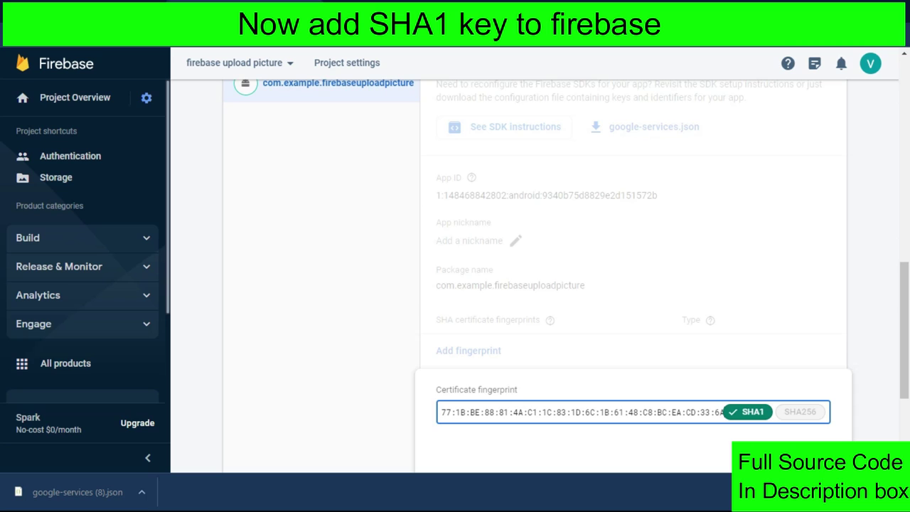
key("Return")
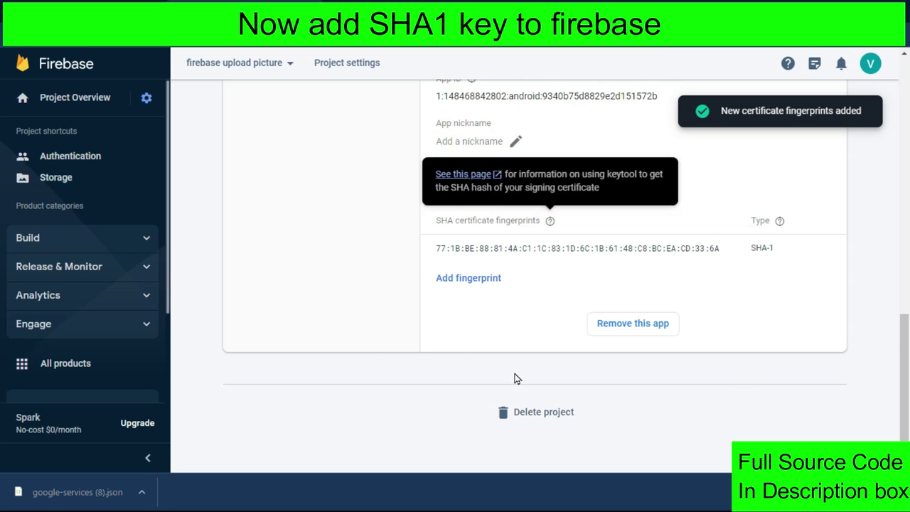
left_click(141, 492)
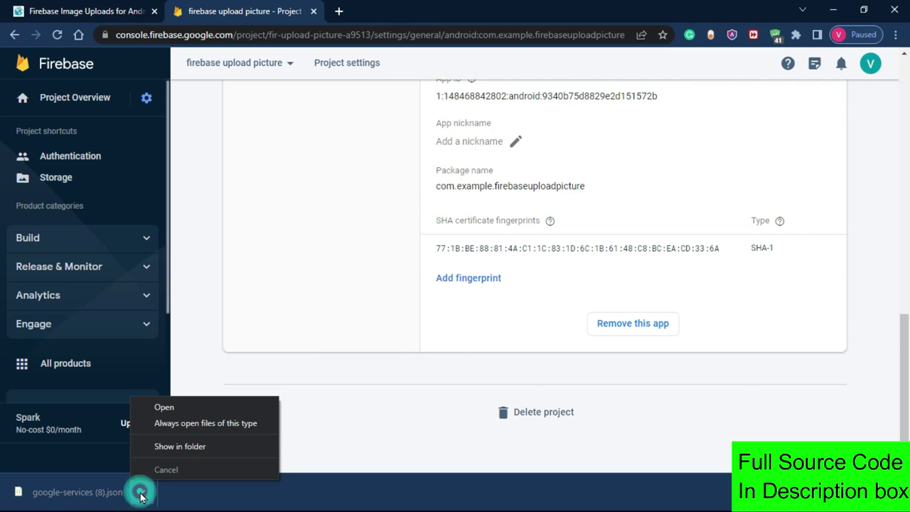
left_click(179, 446)
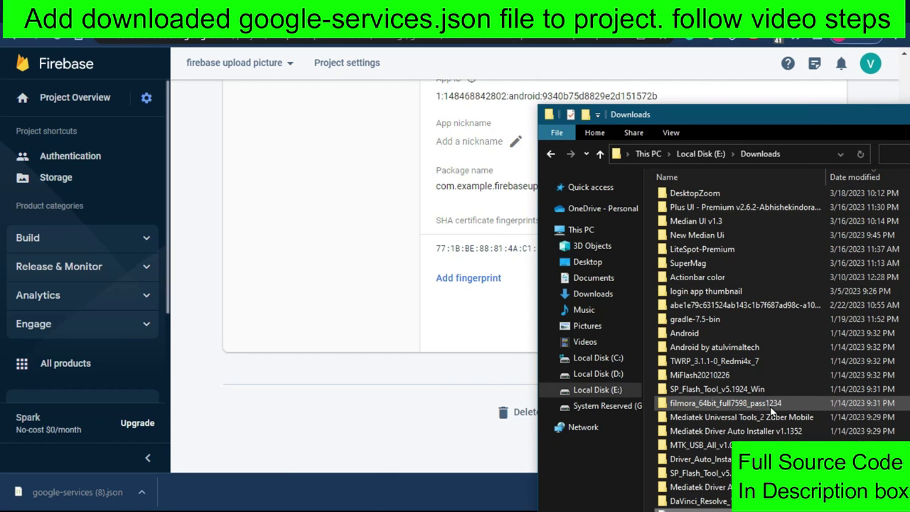
scroll(770, 408, "up", 1)
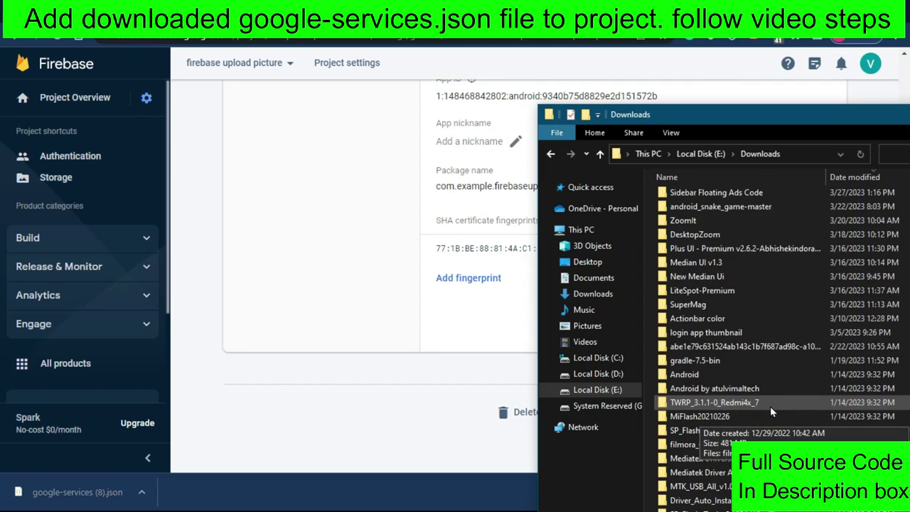
scroll(770, 408, "down", 10)
scroll(770, 408, "up", 7)
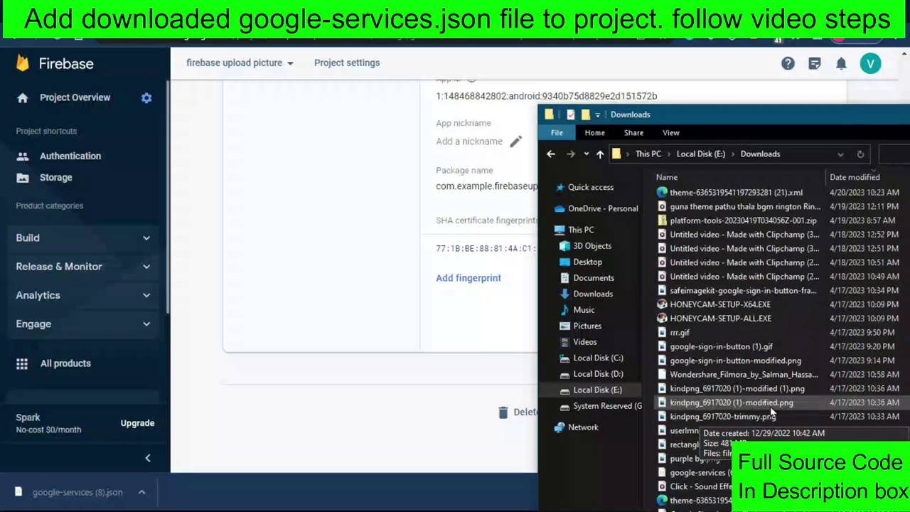
scroll(770, 408, "up", 3)
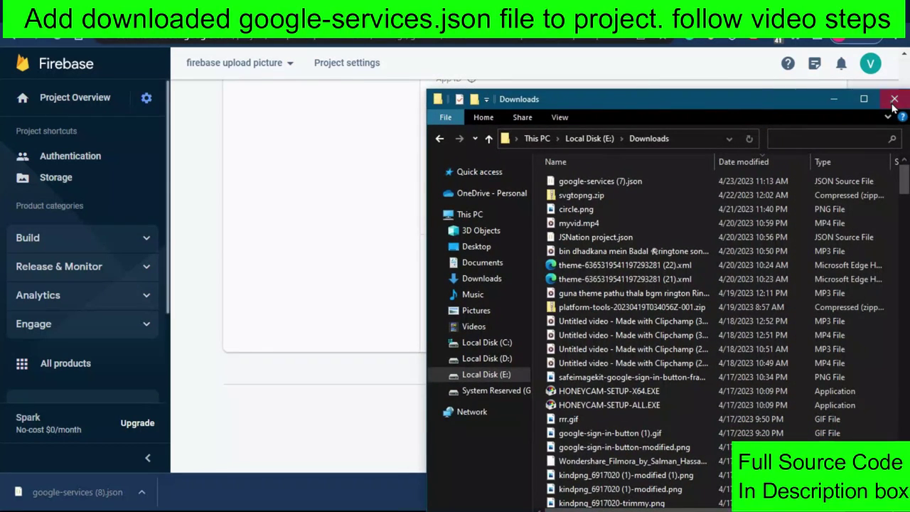
left_click(884, 113)
Show the downloaded google-services (8).json in its Downloads folder, then switch to Android Studio.
left_click(141, 491)
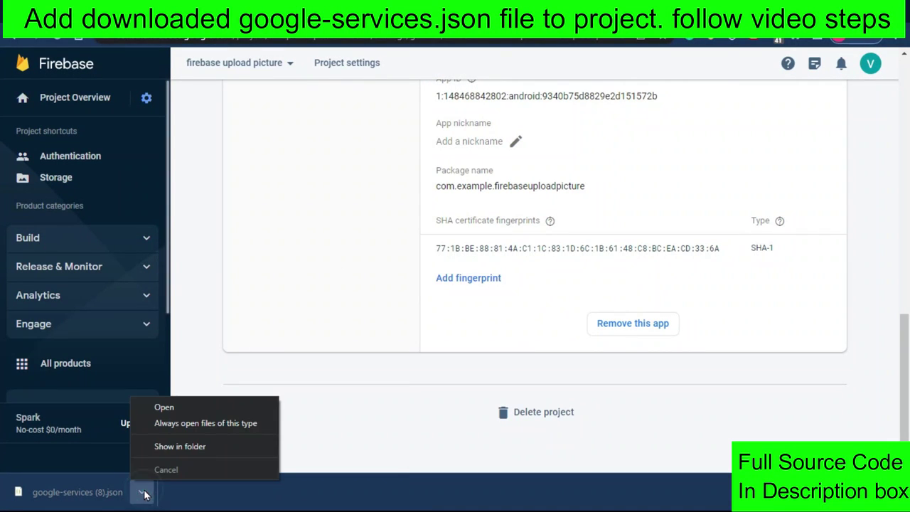
left_click(167, 444)
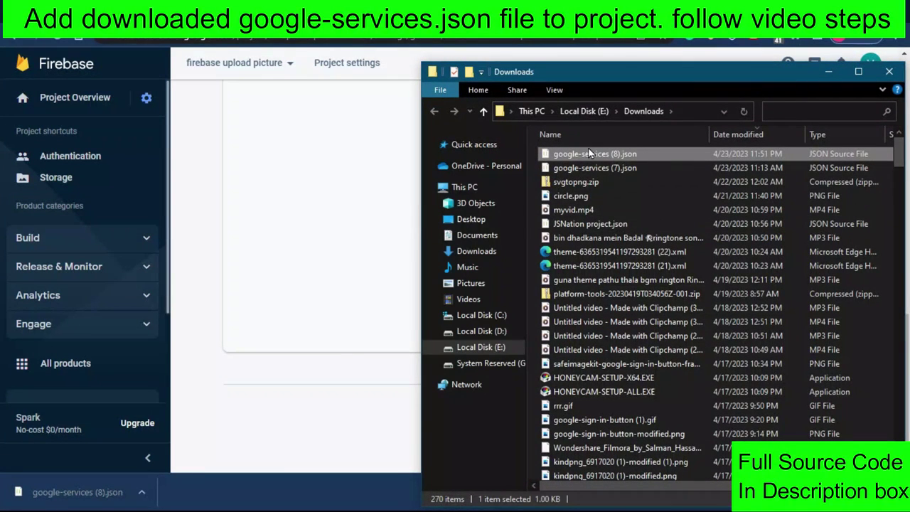
key("alt+Tab")
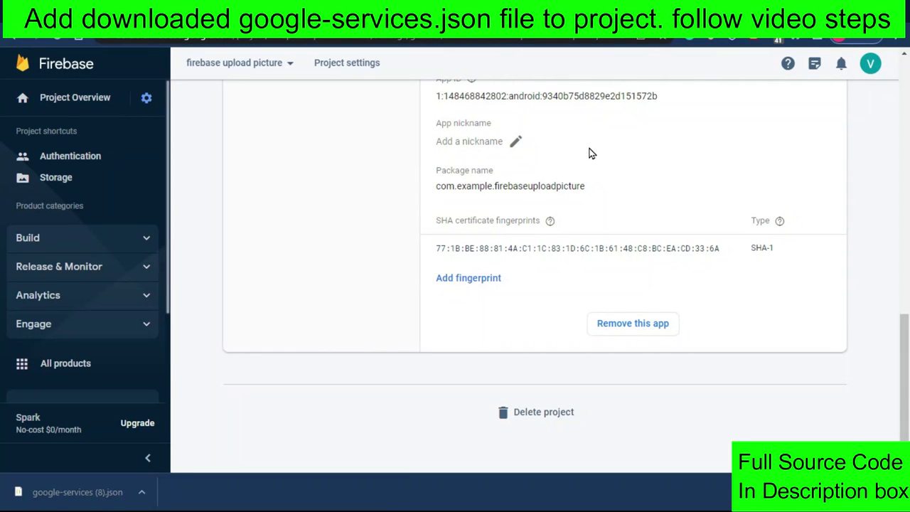
key("alt+Tab")
key("alt+Tab")
key("Tab")
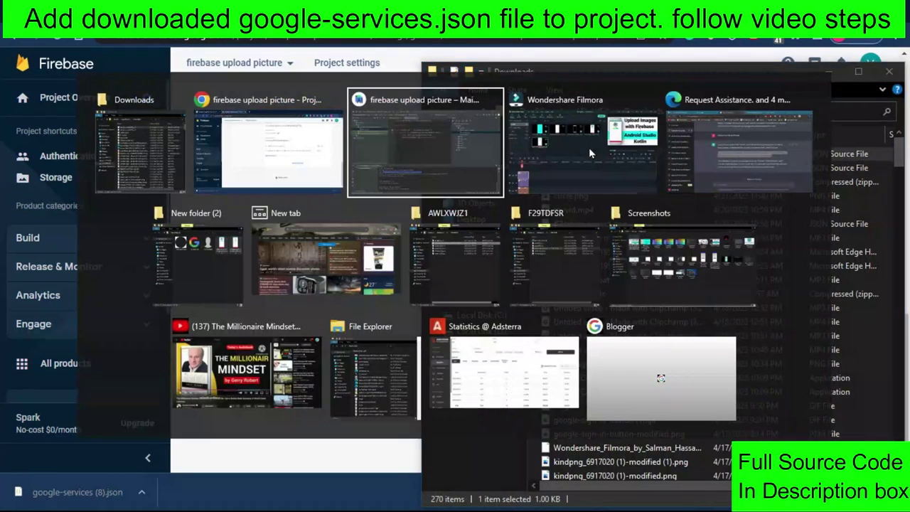
Change the project tree from the Android view to the Project view and expand the firebaseuploadpicture project's app folder.
left_click_drag(589, 147, 58, 46)
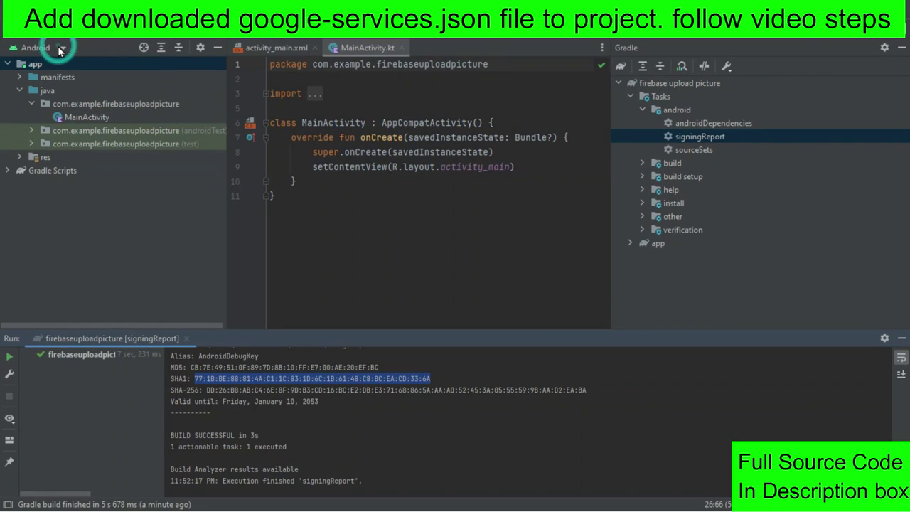
left_click(58, 46)
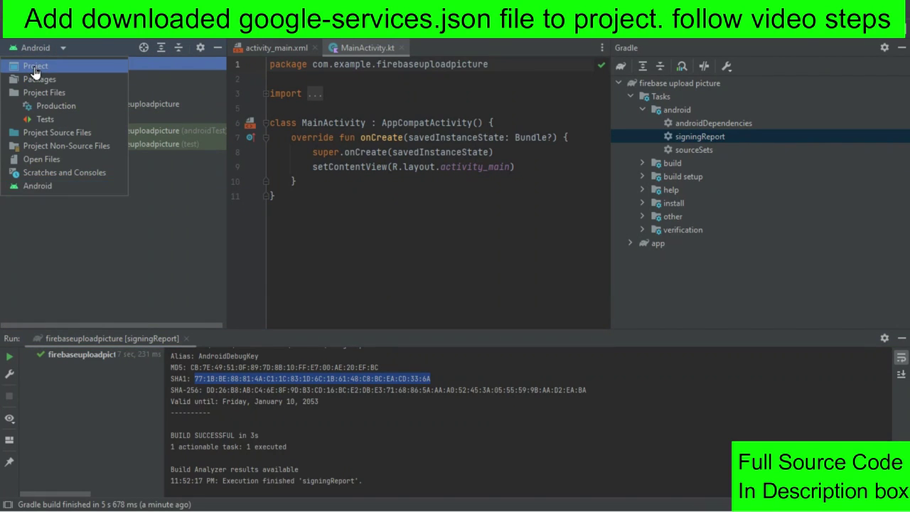
left_click(35, 67)
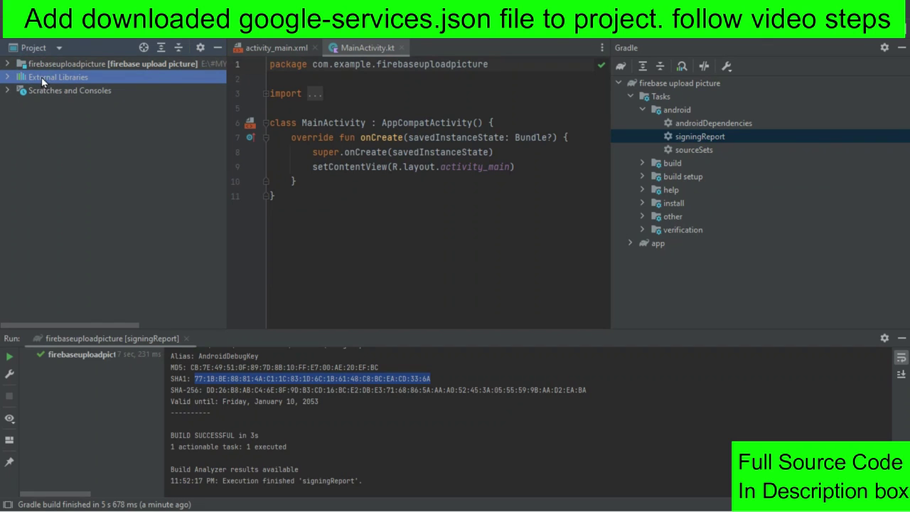
double_click(49, 75)
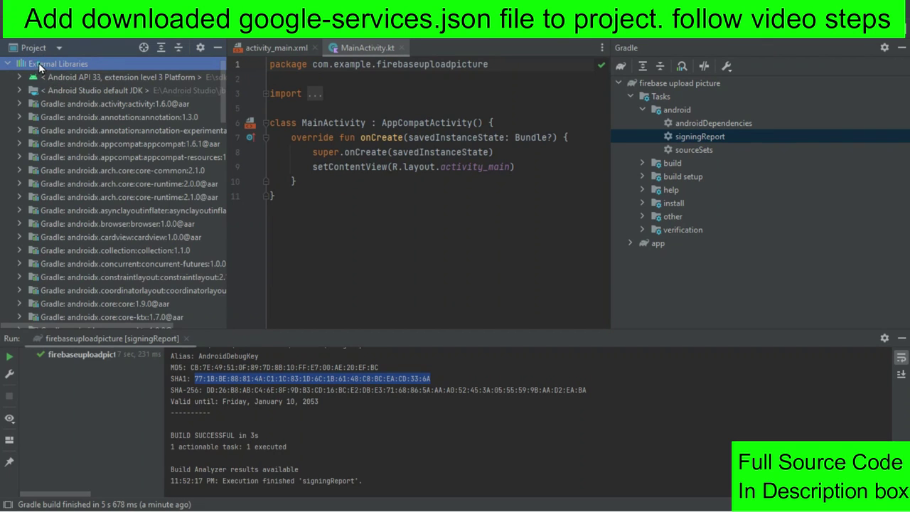
double_click(39, 62)
double_click(55, 63)
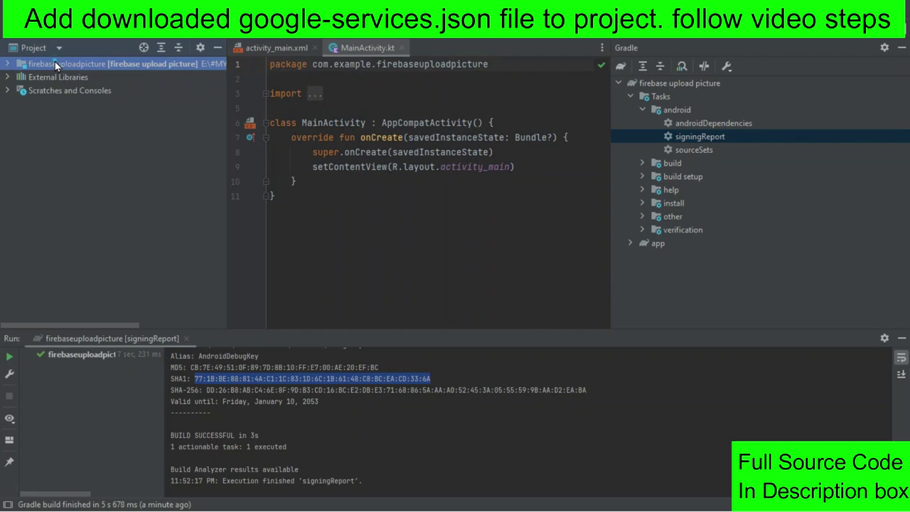
double_click(53, 104)
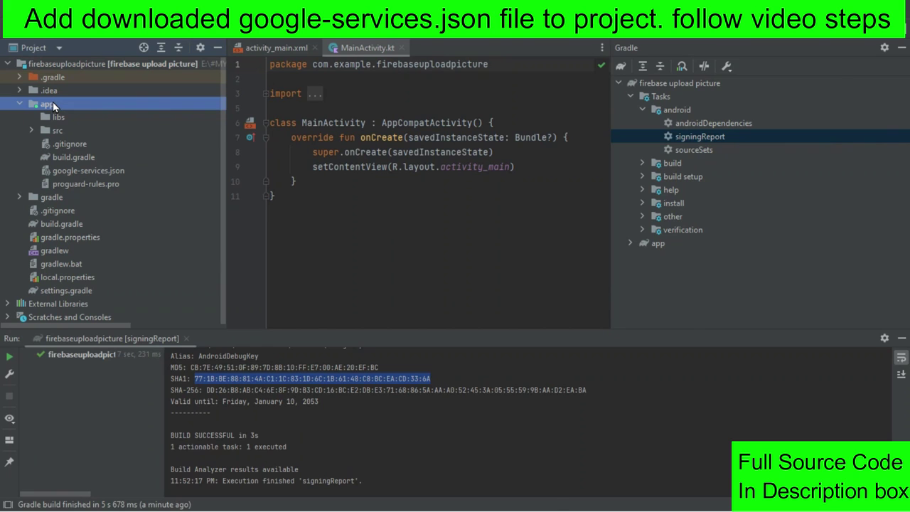
Copy google-services (8).json from the Downloads folder and paste it into the project's app folder in Android Studio.
key("alt+Tab")
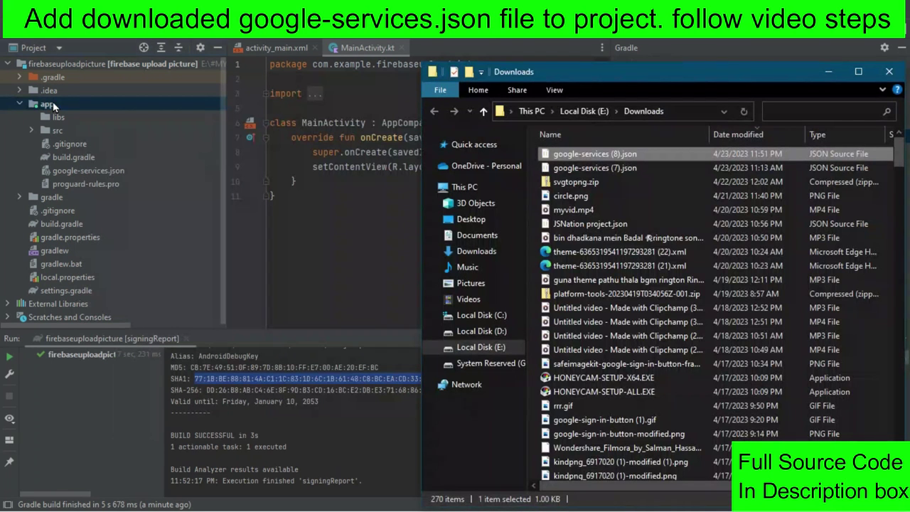
double_click(616, 154)
right_click(615, 153)
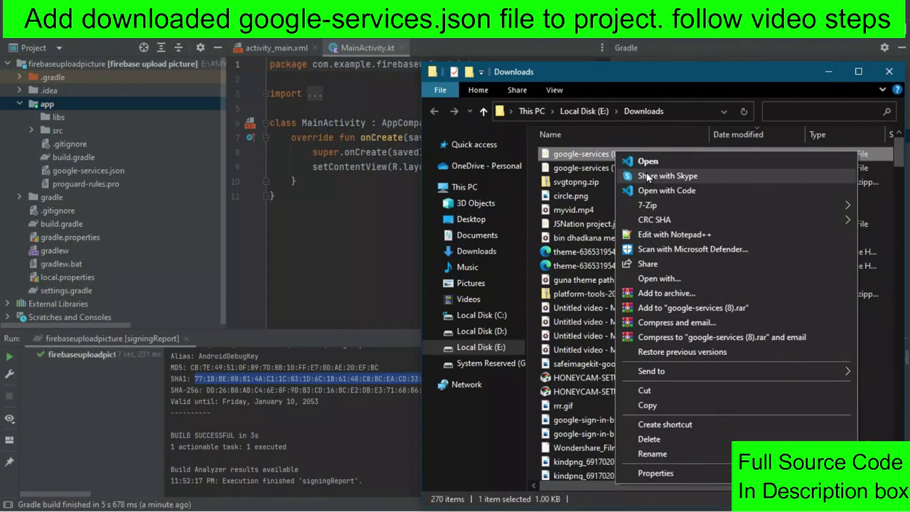
left_click(640, 405)
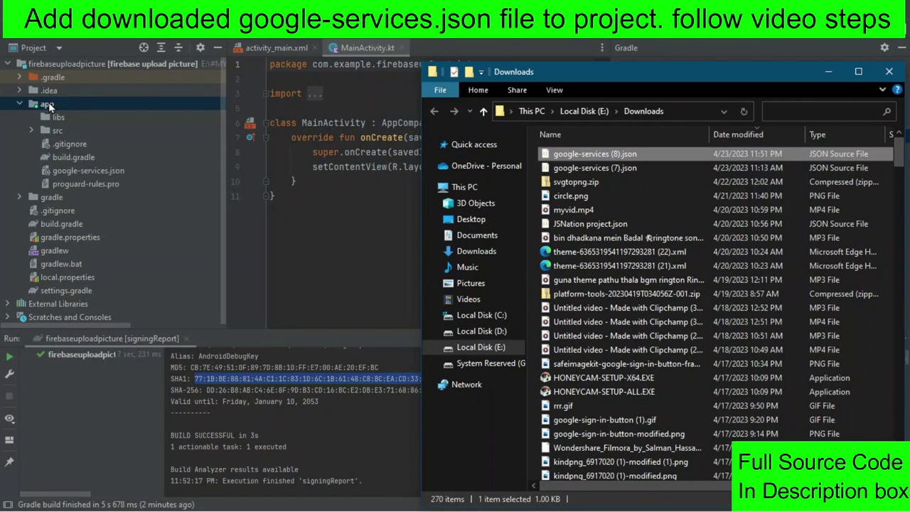
left_click(49, 104)
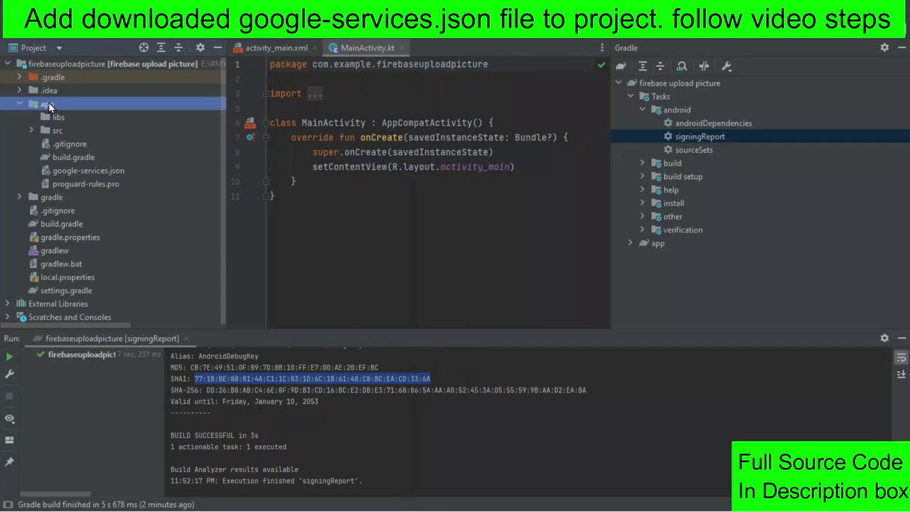
right_click(49, 105)
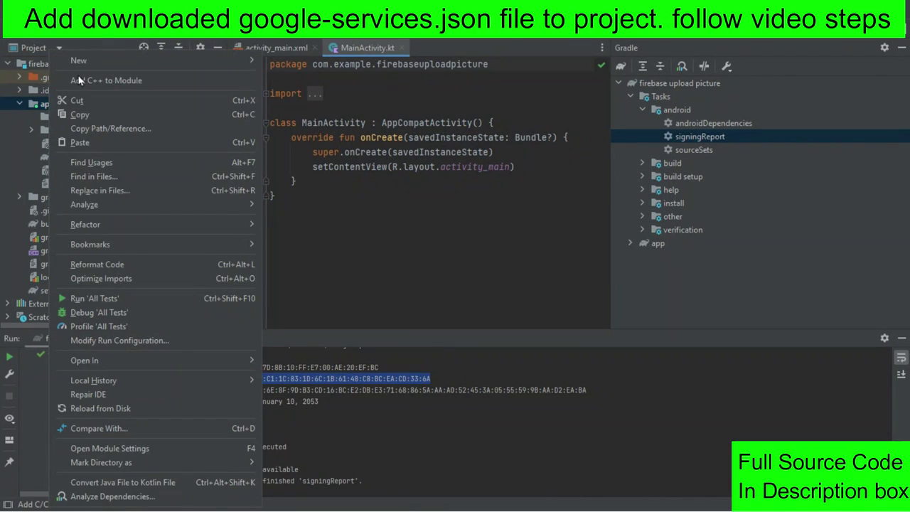
left_click(79, 140)
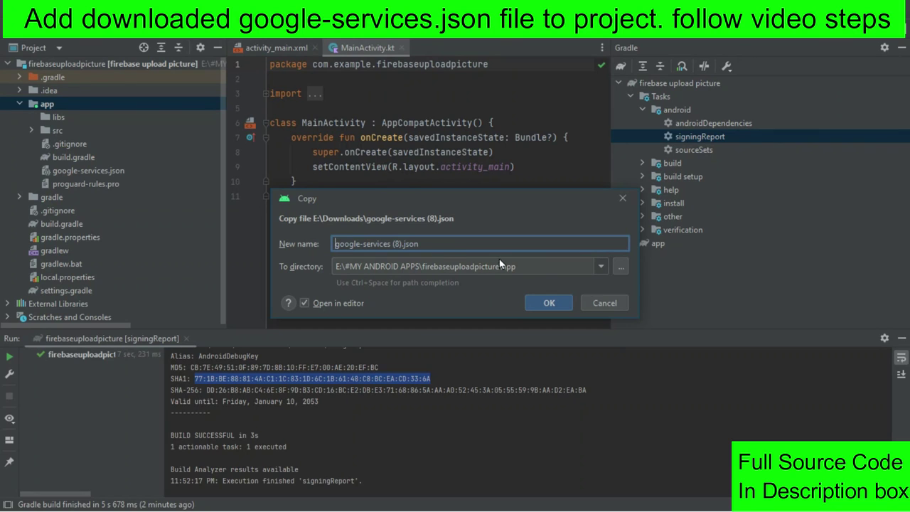
Name the pasted copy google-services.json and complete the copy into the app folder, replacing the existing file.
left_click(402, 244)
key("BackSpace")
key("BackSpace")
key("BackSpace")
key("BackSpace")
left_click(535, 303)
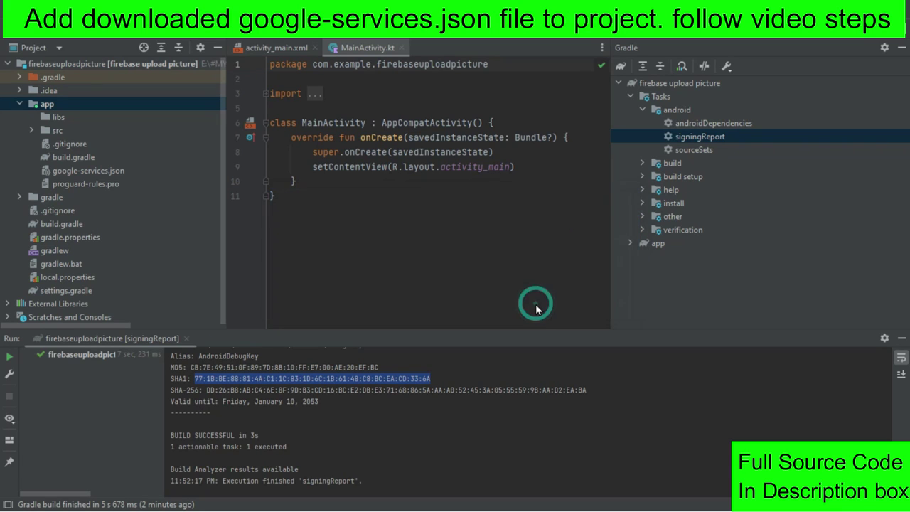
left_click(478, 283)
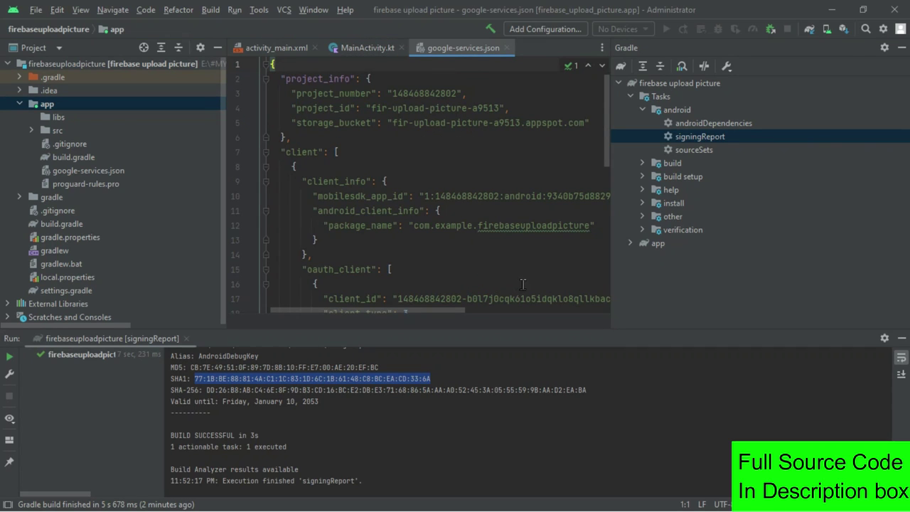
Hide the Run and Gradle tool windows.
left_click(901, 339)
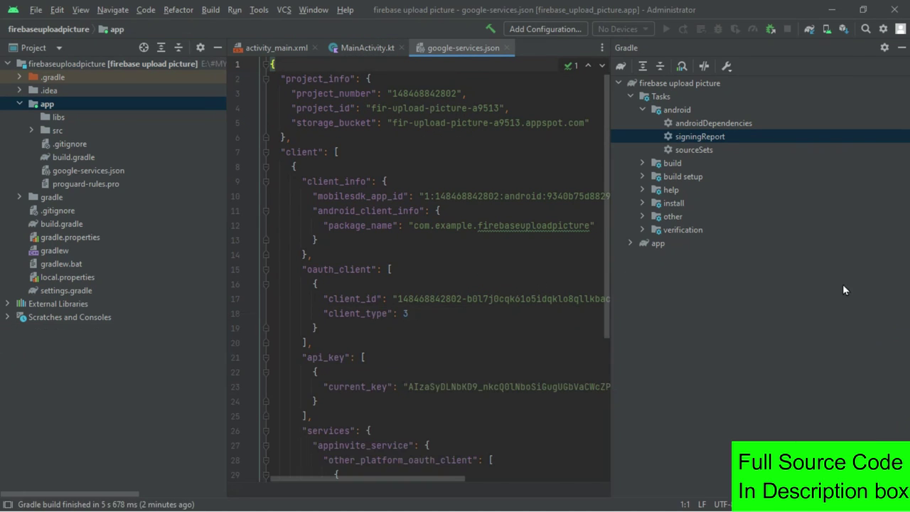
left_click(900, 48)
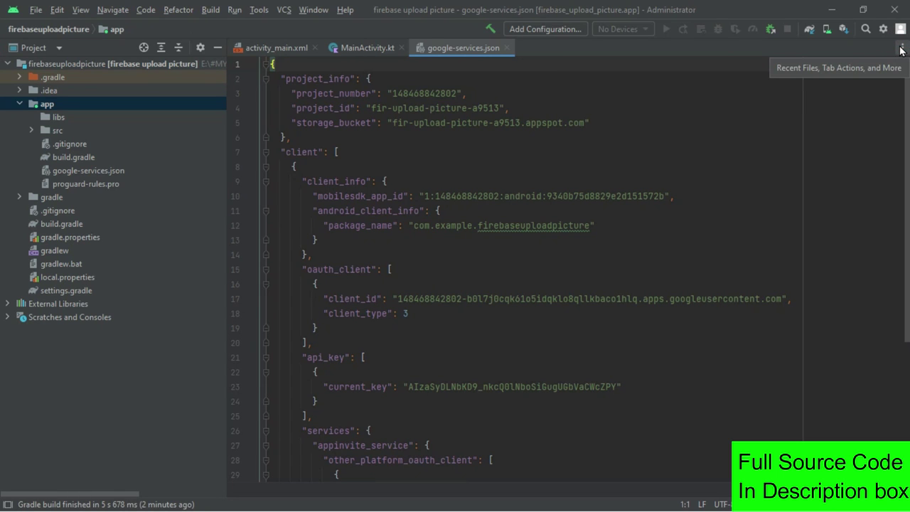